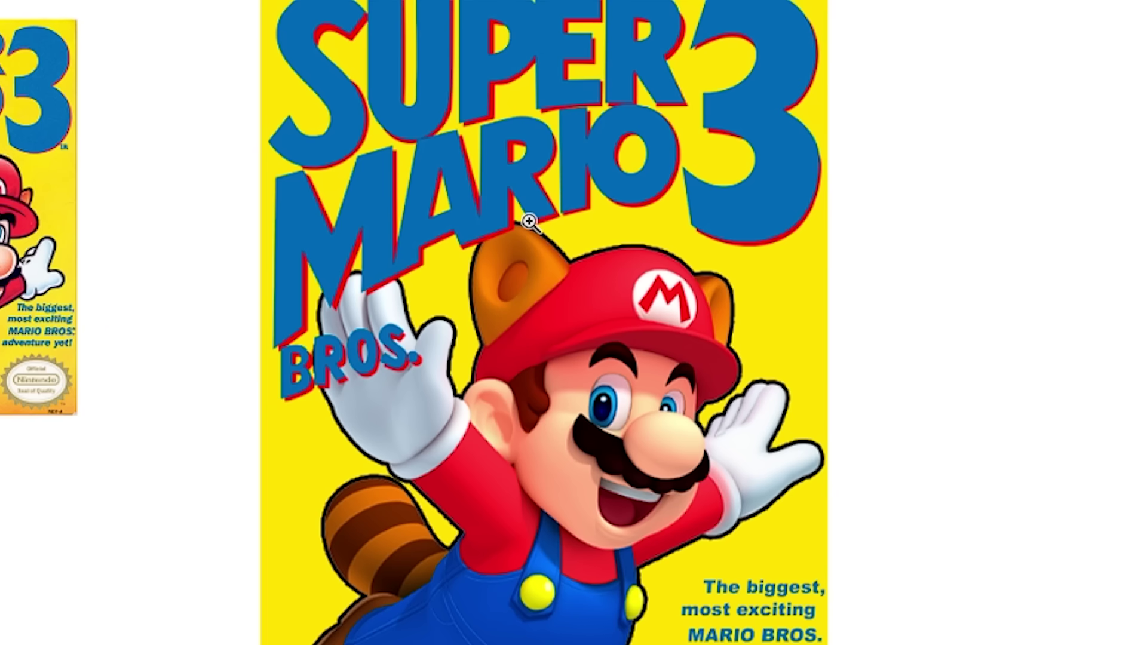
# Step: Select the black question-mark tile in the second row of the cover grid with a rectangular marquee
pyautogui.moveTo(525, 226); pyautogui.dragTo(510, 150)
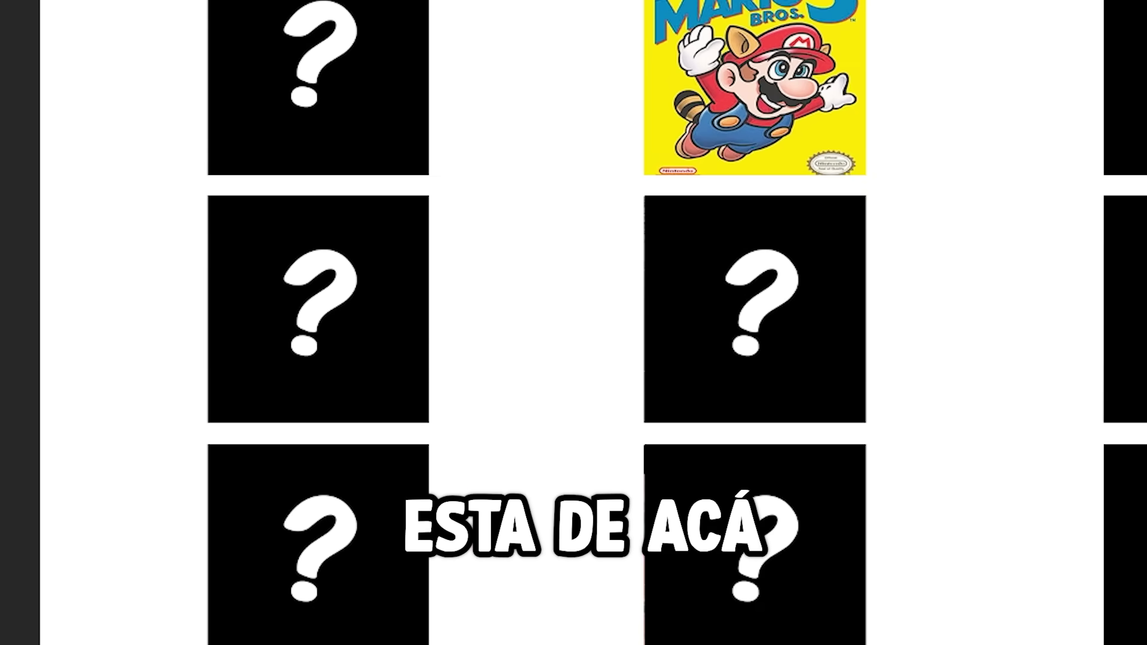
pyautogui.moveTo(163, 183); pyautogui.dragTo(451, 263)
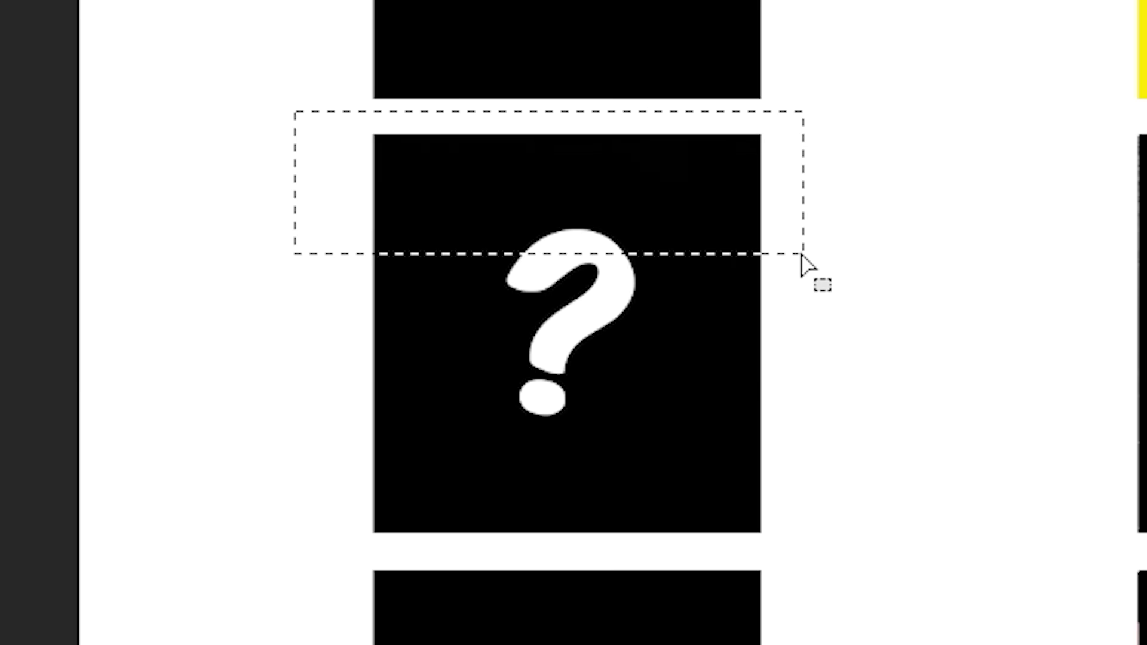
pyautogui.press('z')
pyautogui.click(280, 381)
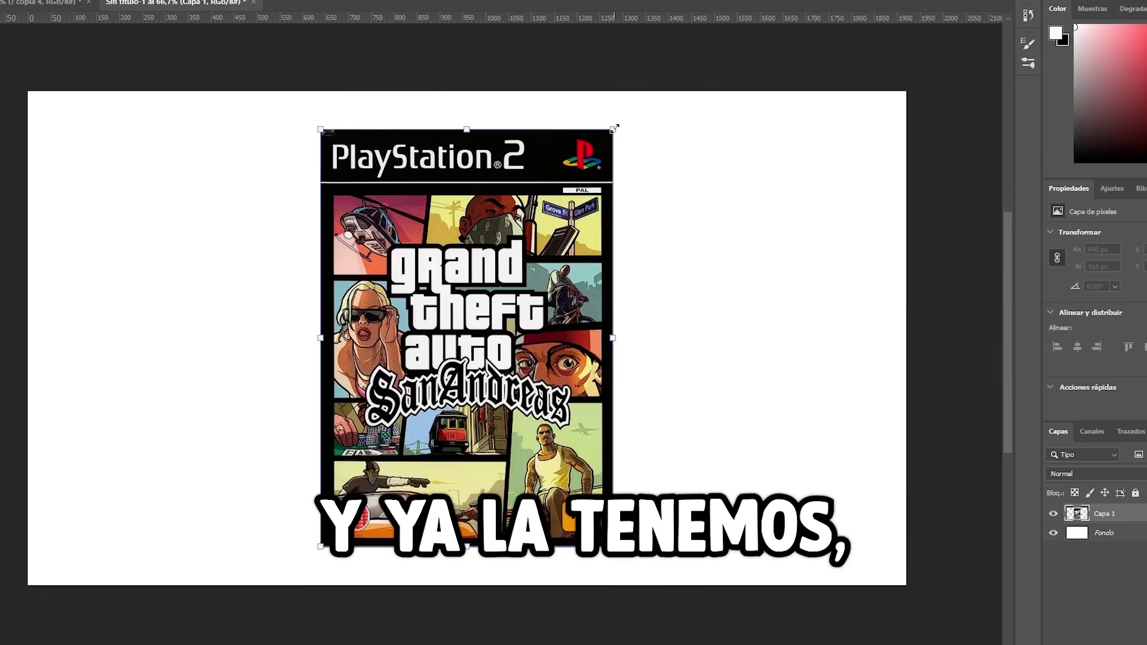
# Step: Enlarge the San Andreas reference cover to 759 x 1084 px and place the game's logo over the empty panel layout
pyautogui.moveTo(615, 128); pyautogui.dragTo(659, 79)
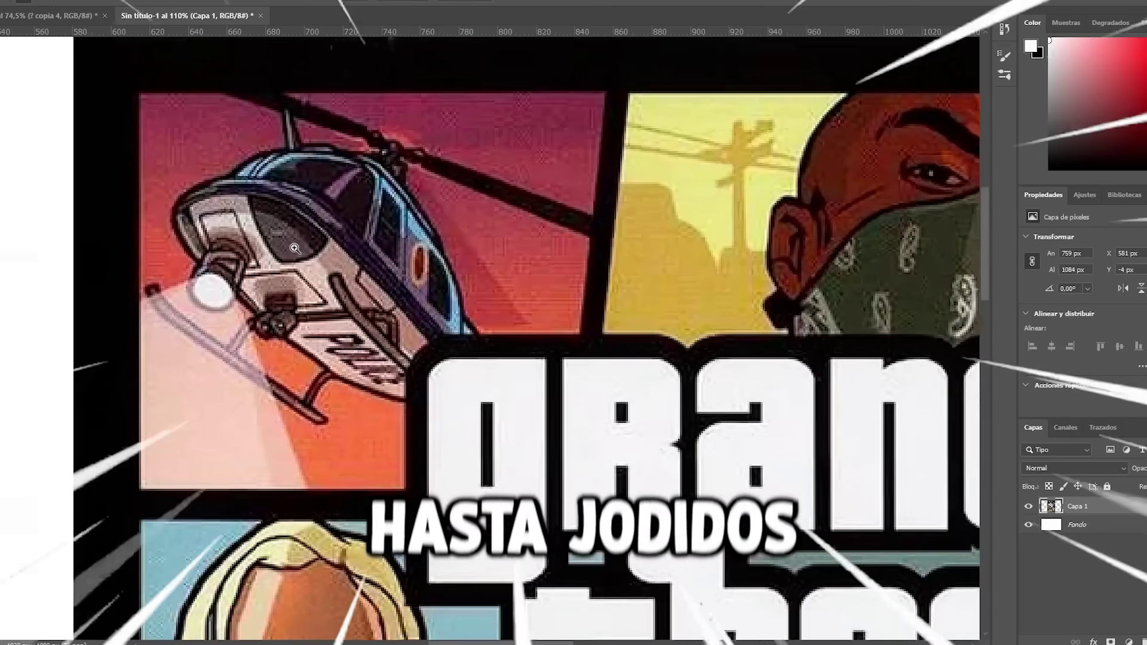
pyautogui.moveTo(295, 249); pyautogui.dragTo(549, 296)
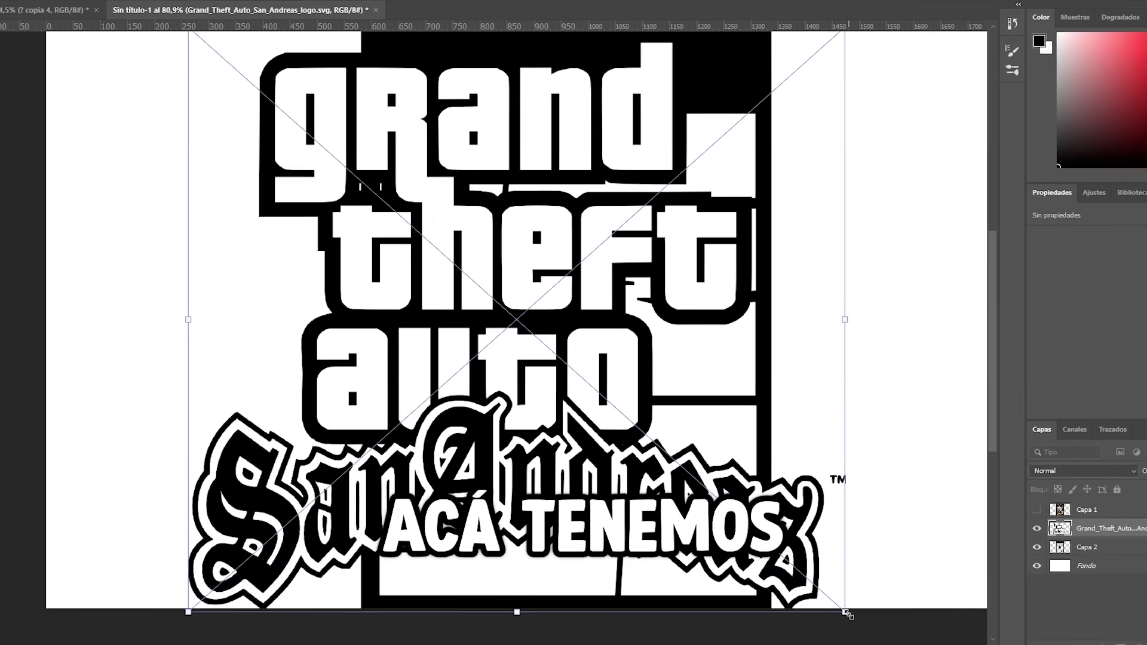
pyautogui.moveTo(1070, 573); pyautogui.dragTo(516, 321)
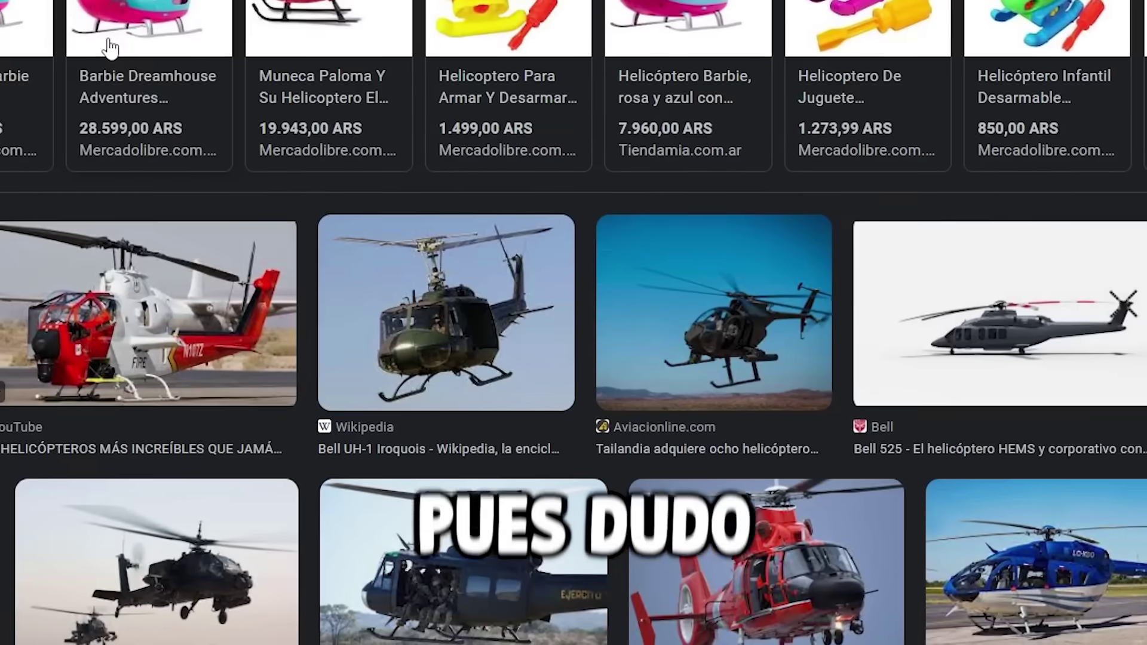
# Step: Browse helicopter pictures online and examine the Guimbal Cabri G2 helicopter 3D model from different angles
pyautogui.scroll(-2, 110, 48)
pyautogui.scroll(-3, 808, 306)
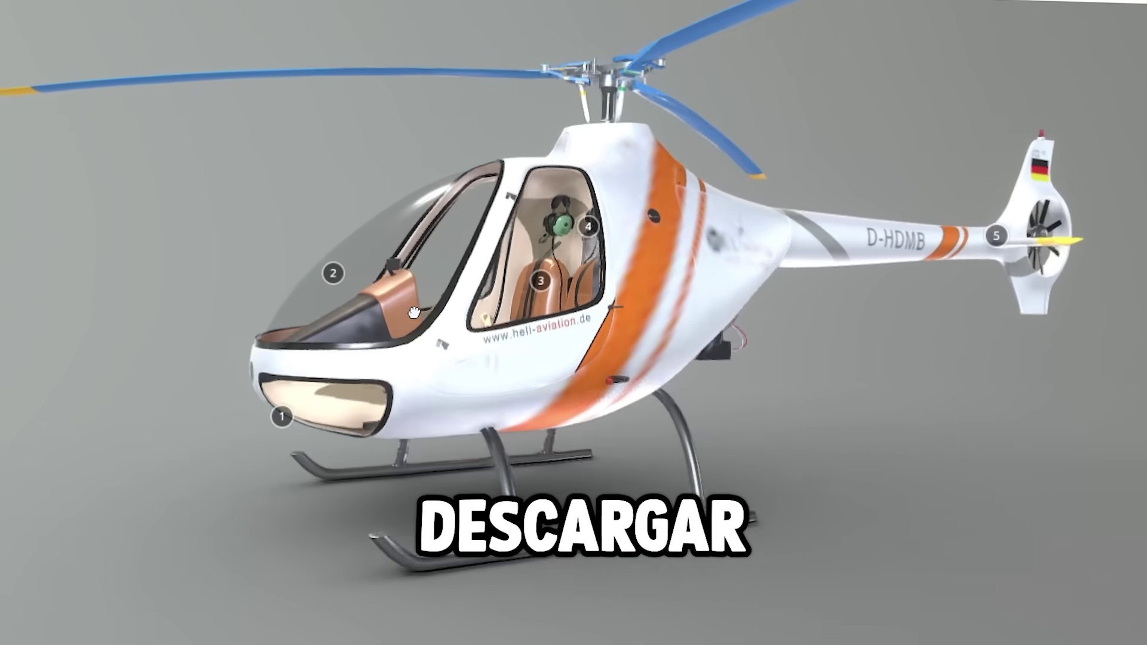
pyautogui.moveTo(406, 330); pyautogui.dragTo(585, 335)
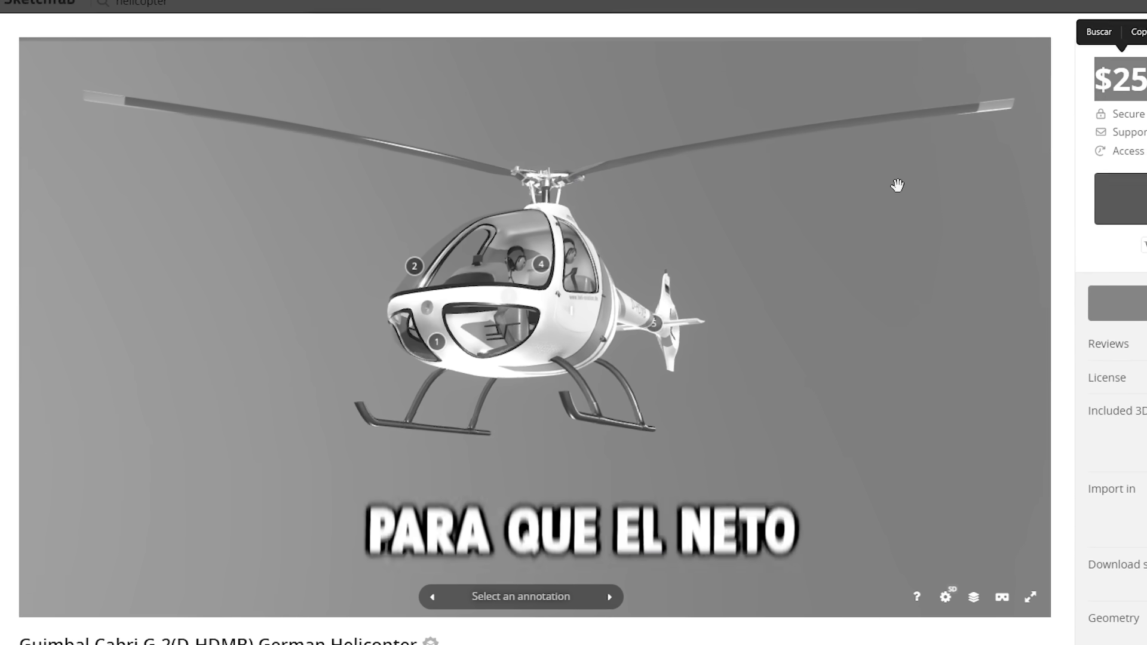
pyautogui.moveTo(897, 185); pyautogui.dragTo(833, 181)
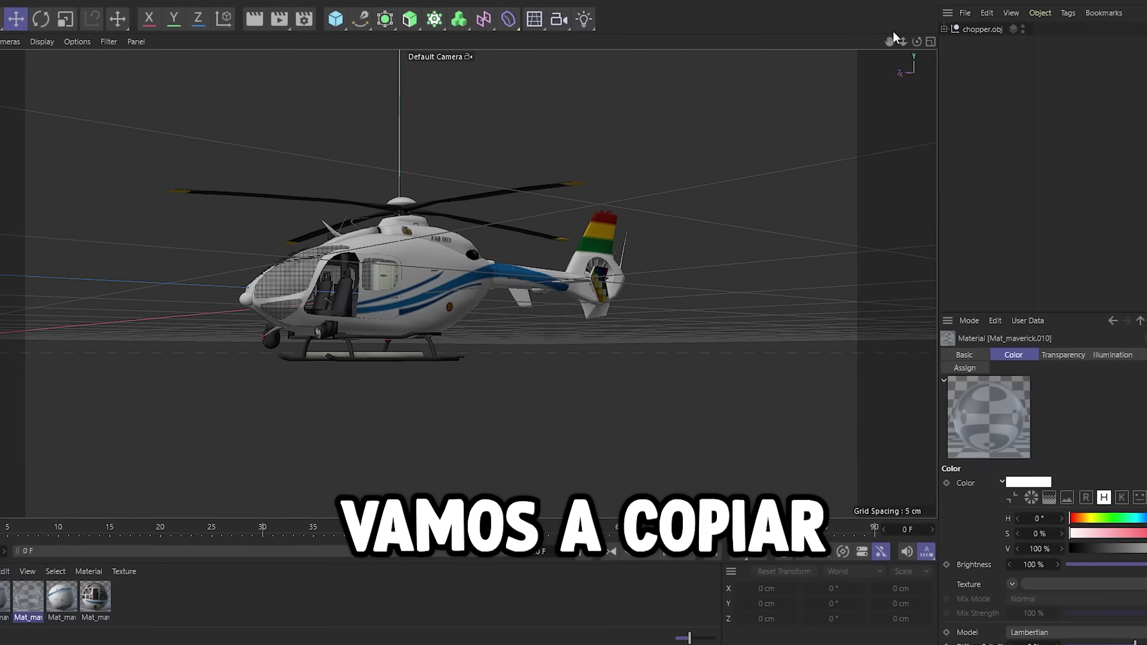
# Step: In Cinema 4D, orbit the white chopper model to a tilted view from below
pyautogui.moveTo(922, 41); pyautogui.dragTo(437, 282)
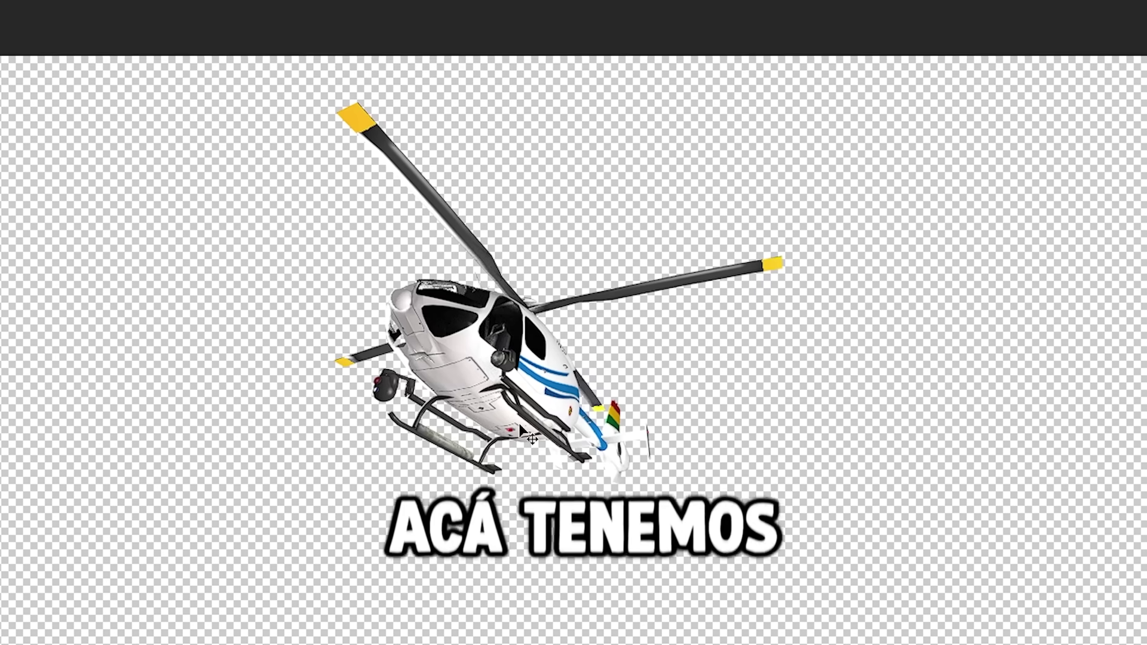
# Step: Move the rendered helicopter into the cover document, scale it to about 316 x 244 px and position it in the upper-left panel
pyautogui.moveTo(487, 367); pyautogui.dragTo(538, 383)
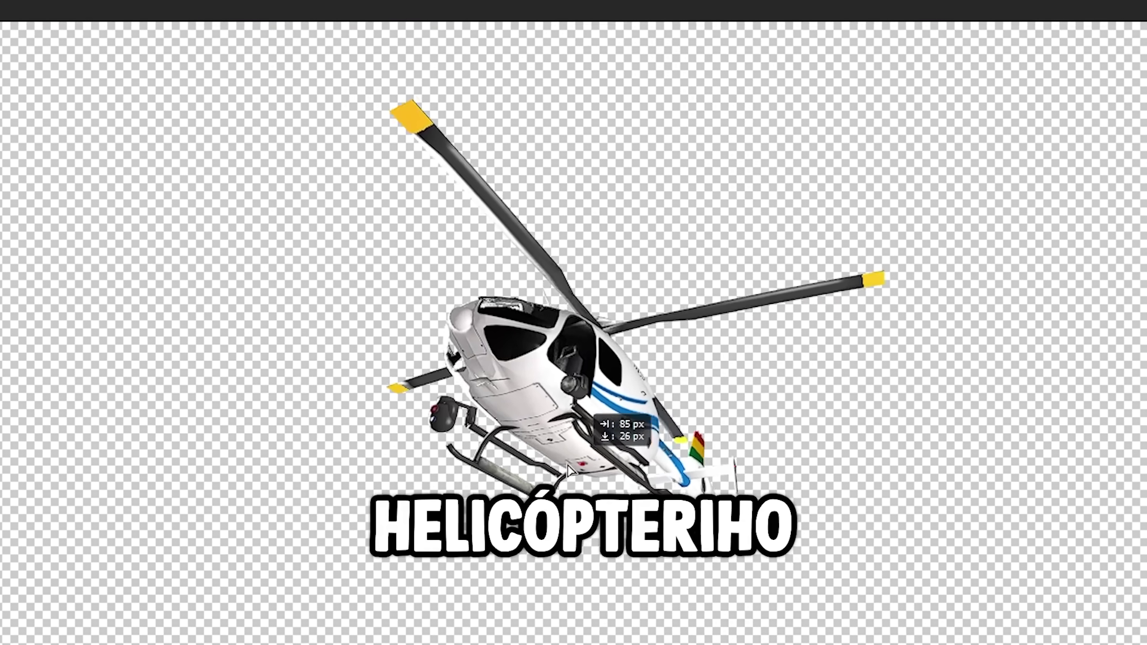
pyautogui.moveTo(569, 471); pyautogui.dragTo(421, 379)
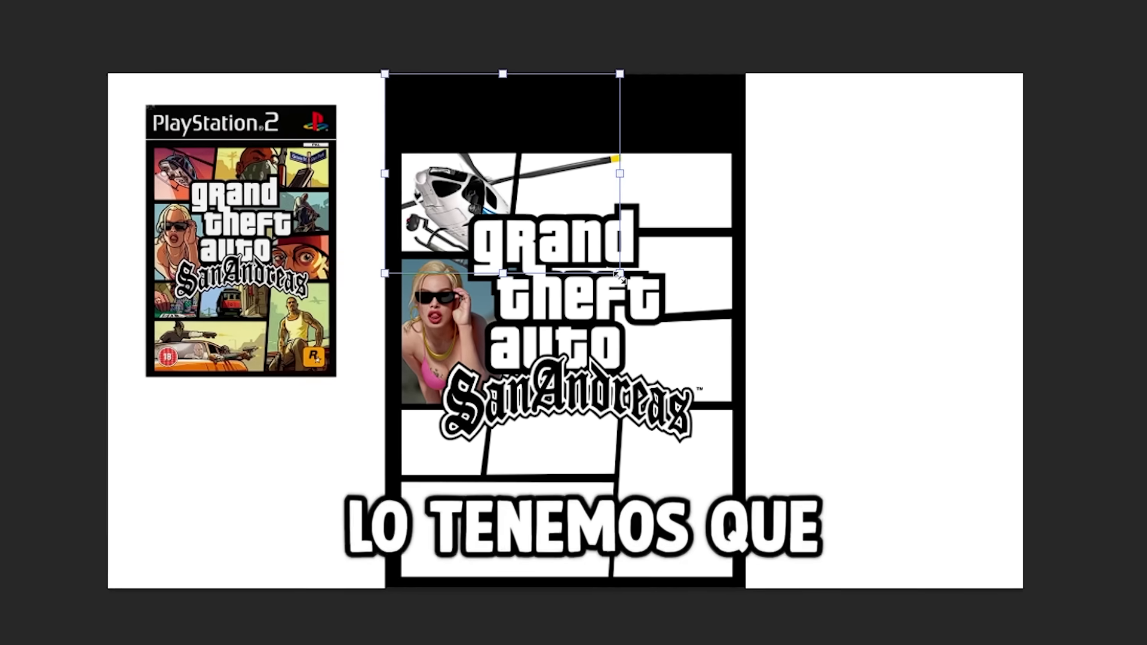
pyautogui.moveTo(526, 203); pyautogui.dragTo(466, 221)
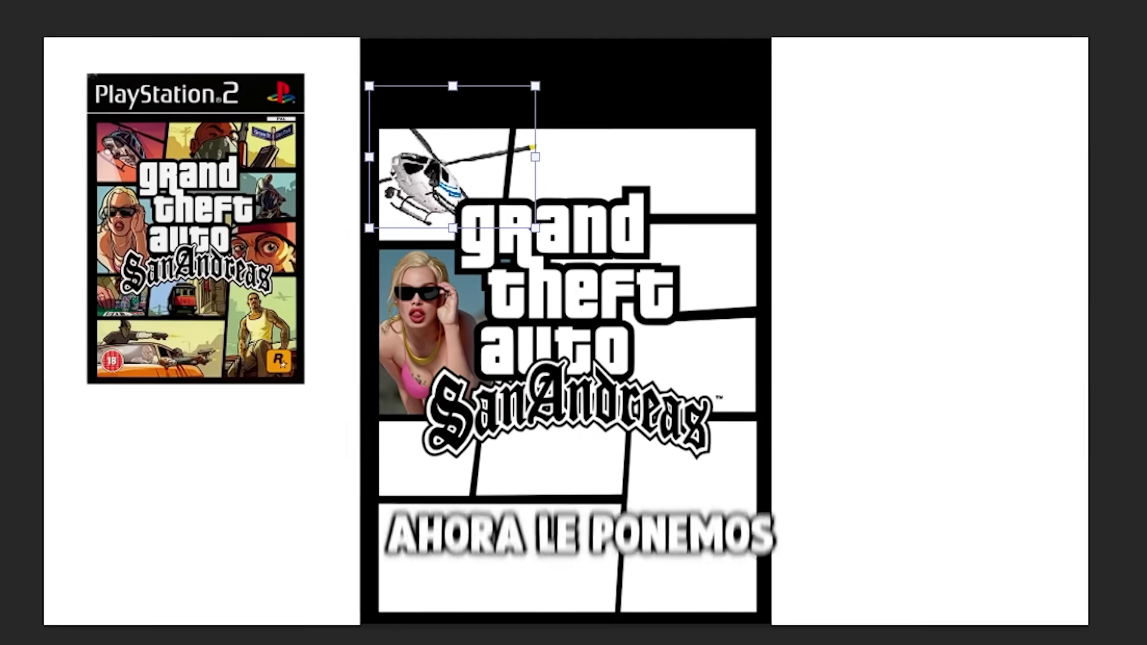
pyautogui.press('Return')
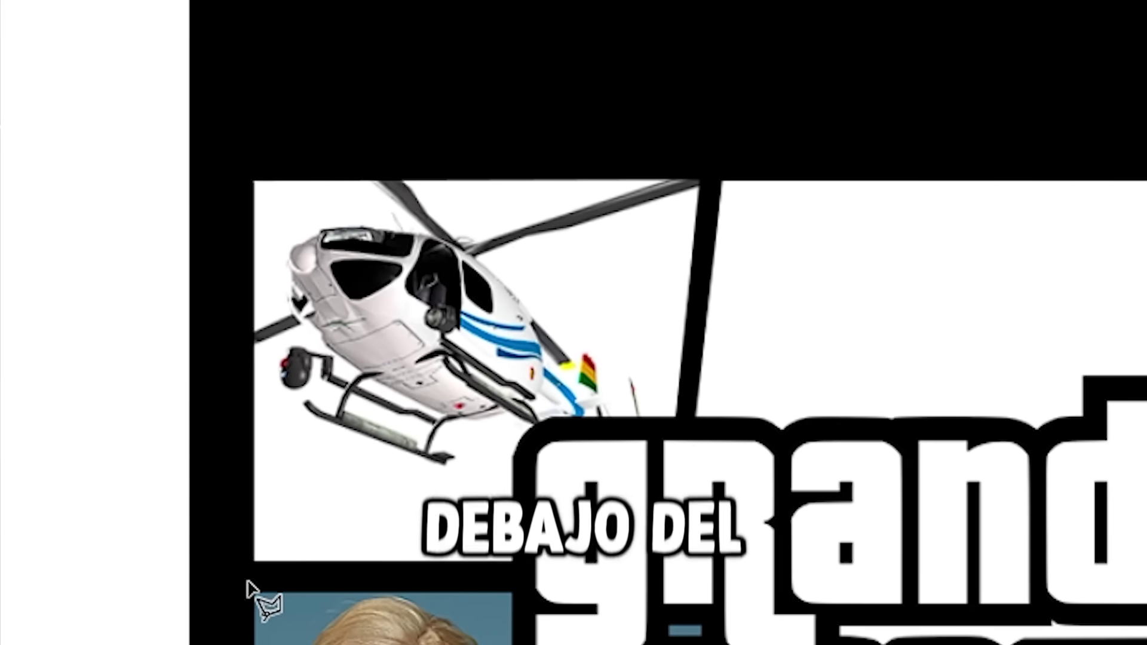
# Step: Outline the helicopter panel's background area with a closed polygonal lasso selection
pyautogui.click(247, 583)
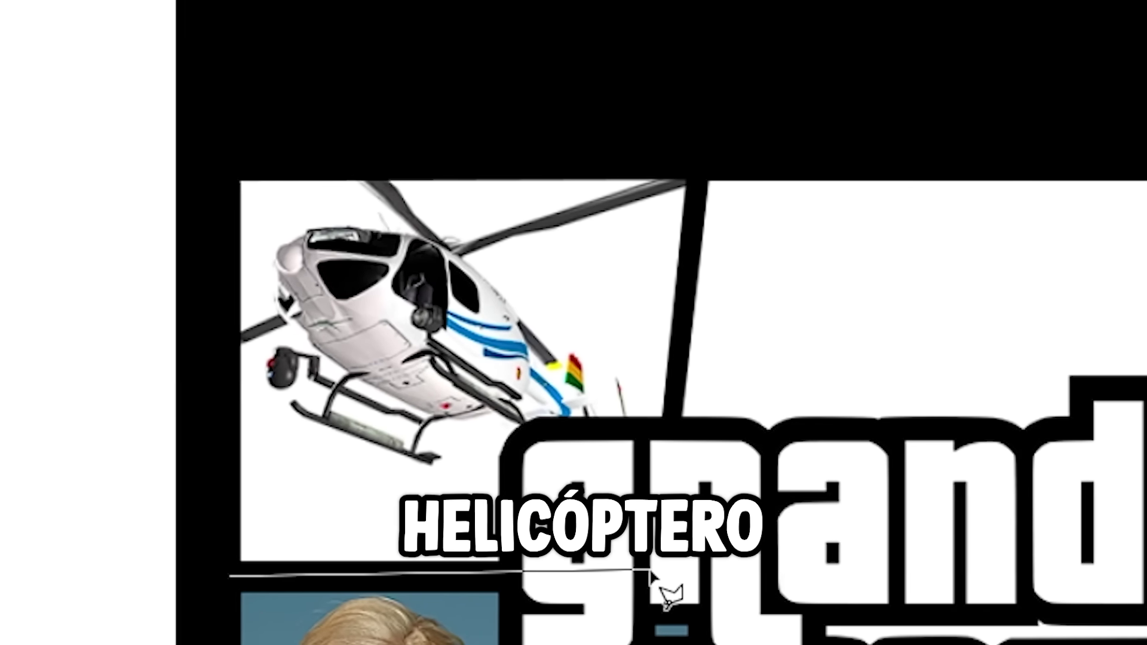
pyautogui.click(666, 570)
pyautogui.click(716, 114)
pyautogui.click(270, 143)
pyautogui.click(265, 560)
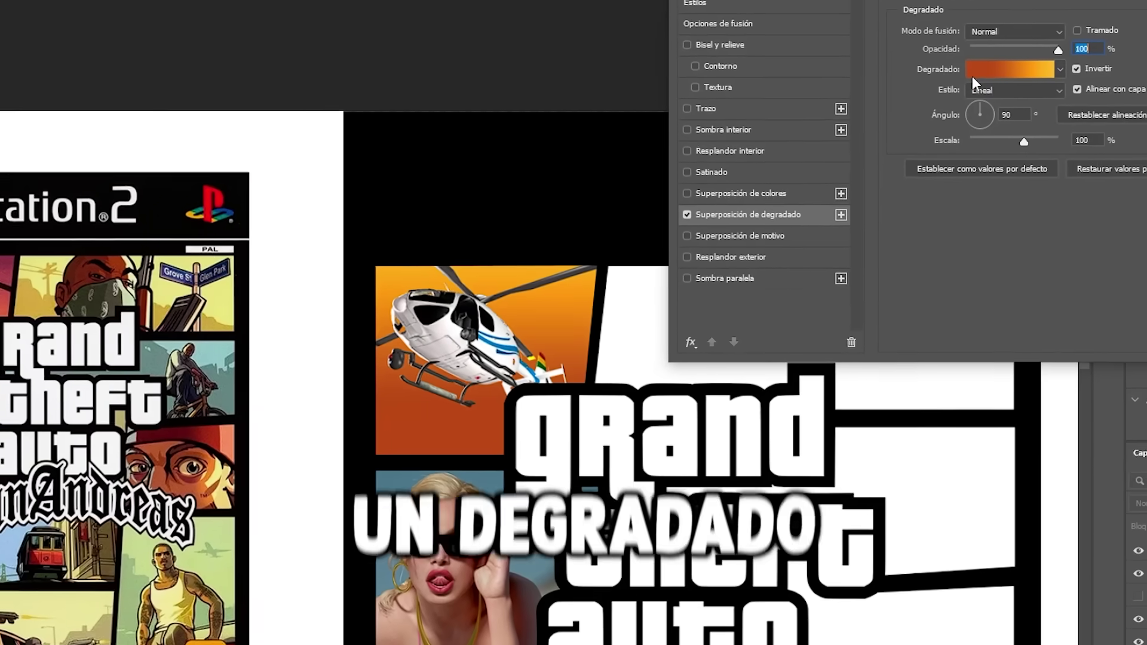
# Step: Set the helicopter panel's gradient overlay to an orange and purple gradient, and select the helicopter layer
pyautogui.click(995, 70)
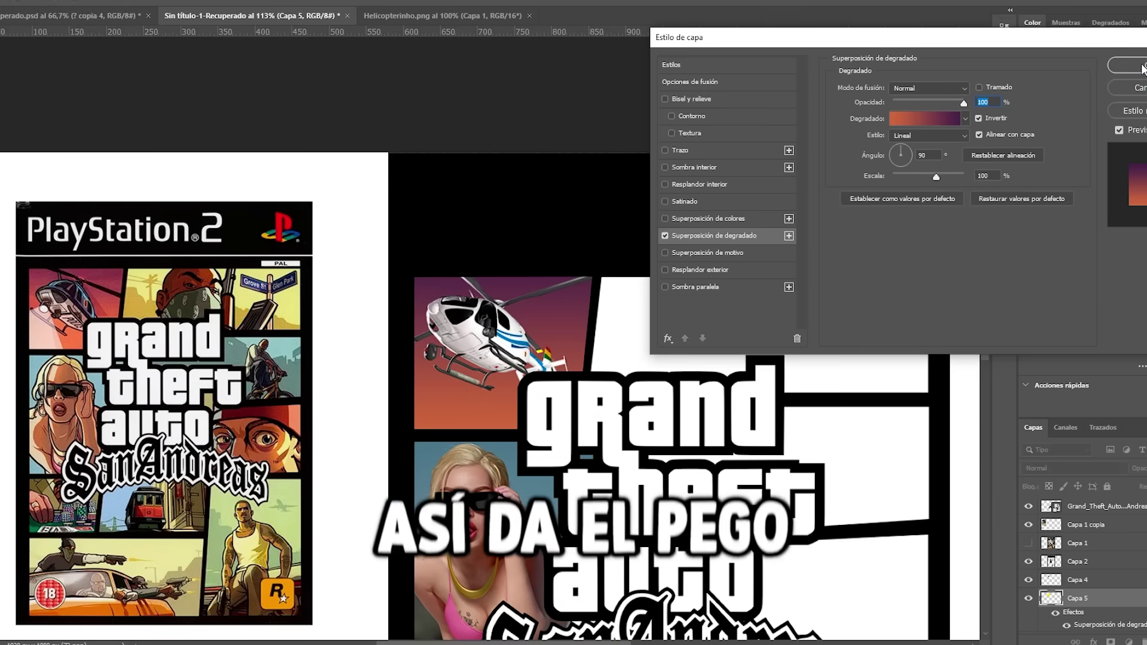
pyautogui.click(1143, 68)
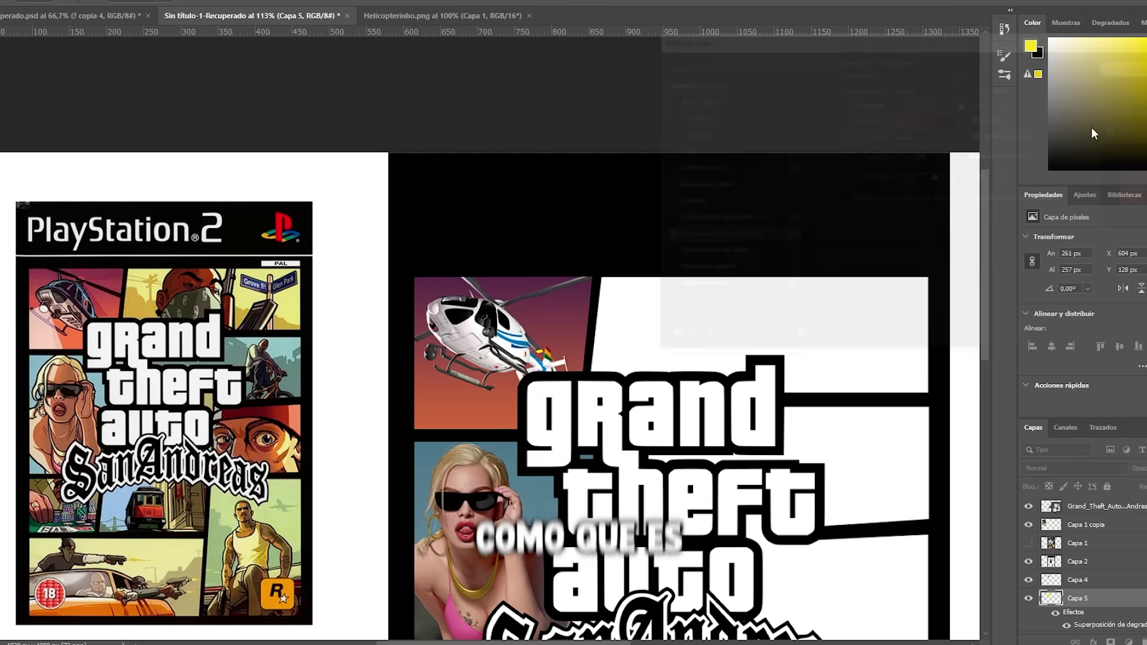
pyautogui.scroll(-5, 622, 337)
pyautogui.click(541, 315)
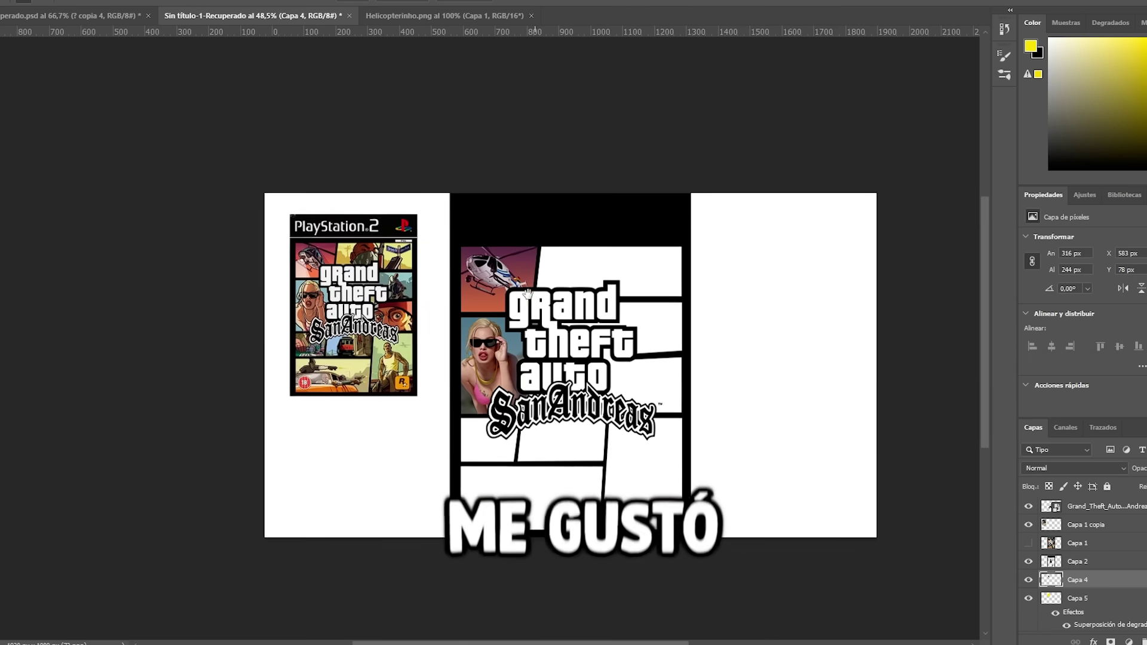
# Step: Examine the reference cover's panel with the man in the white tank top
pyautogui.scroll(4, 528, 292)
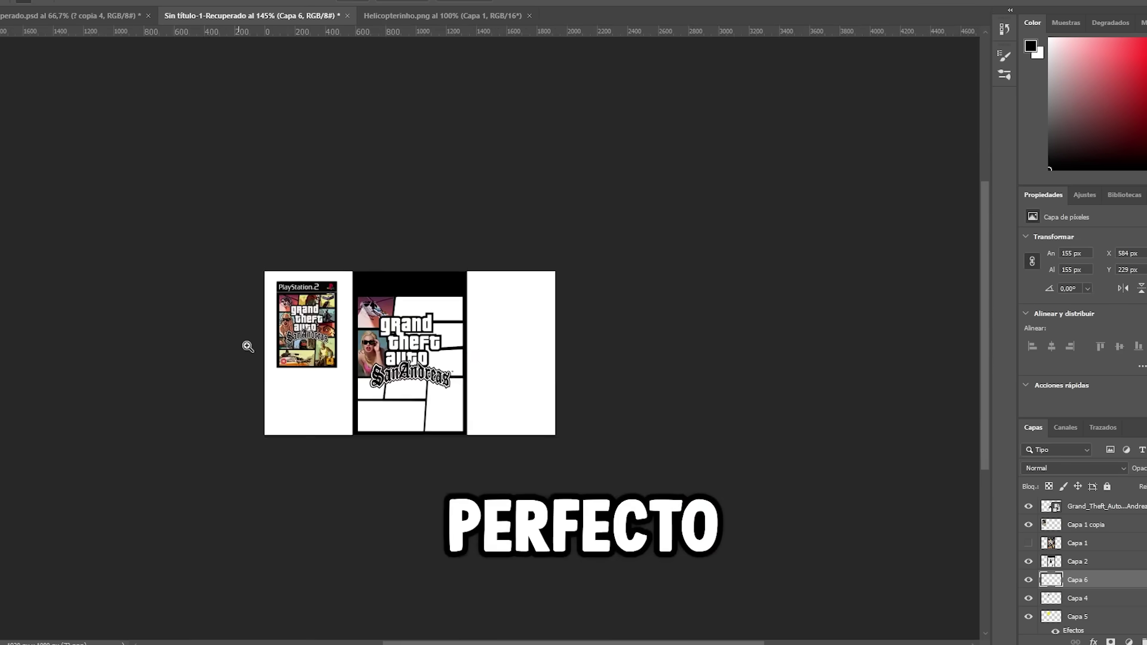
pyautogui.scroll(10, 281, 269)
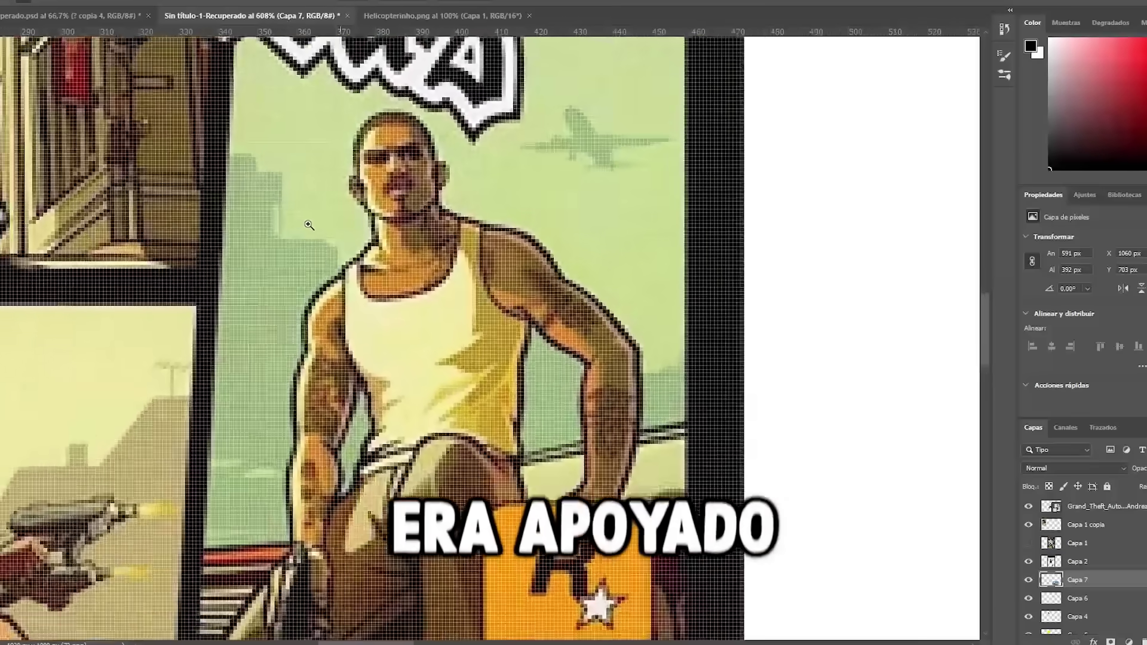
pyautogui.scroll(-4, 270, 234)
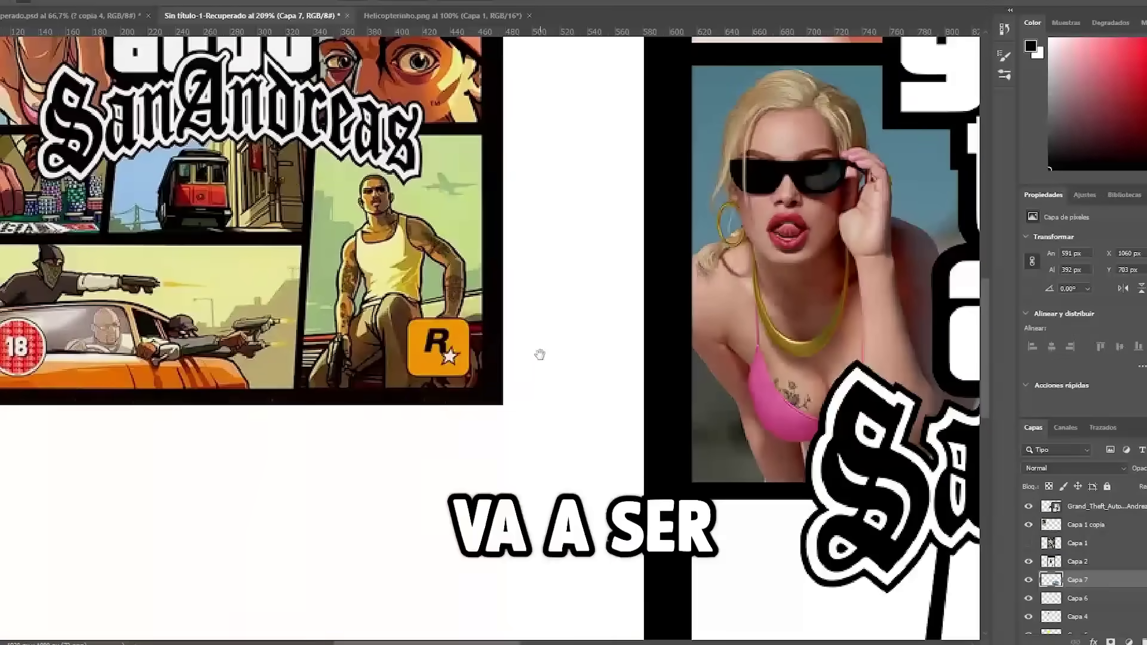
pyautogui.moveTo(540, 354); pyautogui.dragTo(390, 319)
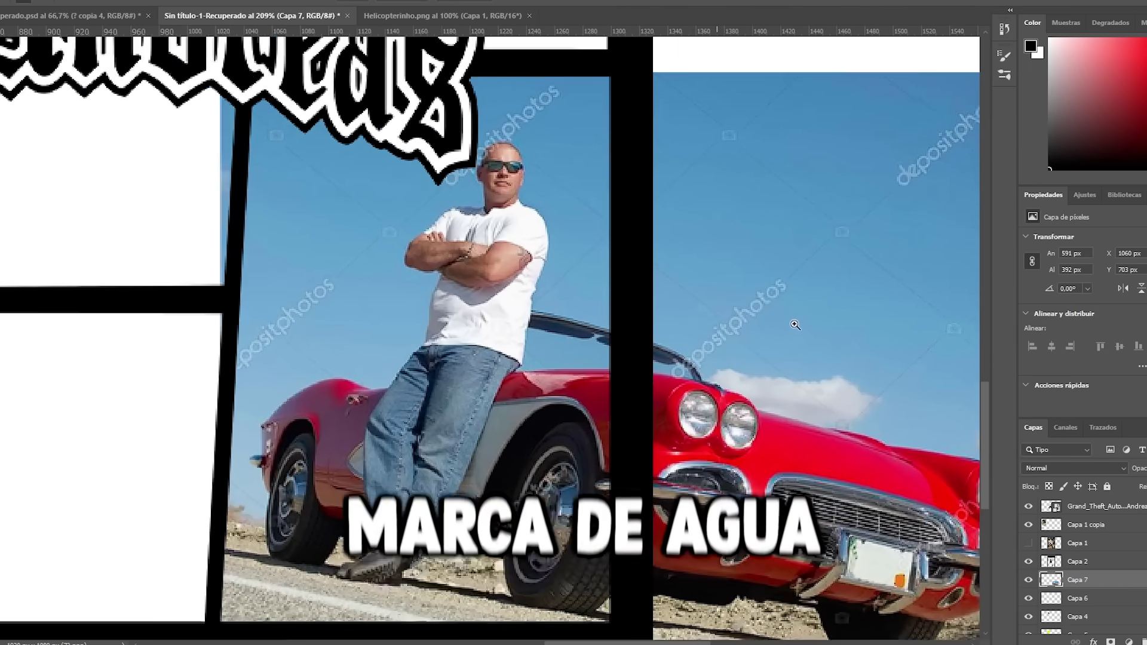
# Step: Clean the watermark off the photo of the man leaning on the red car, and sample the car's red
pyautogui.click(692, 298)
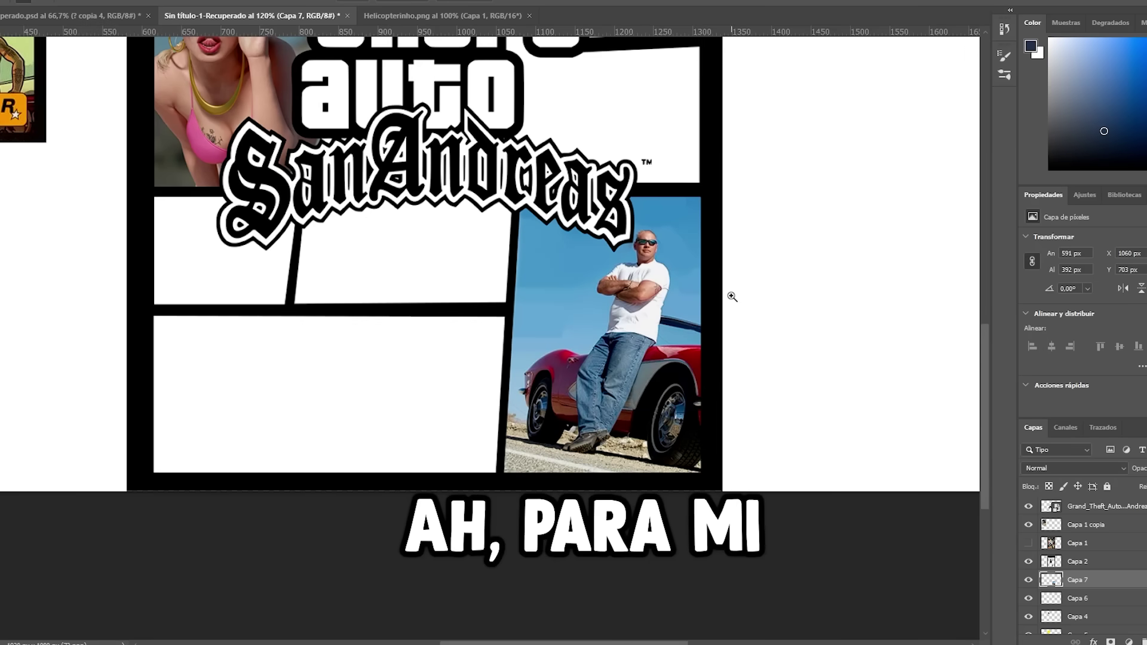
pyautogui.keyDown('alt'); pyautogui.click(694, 364); pyautogui.keyUp('alt')
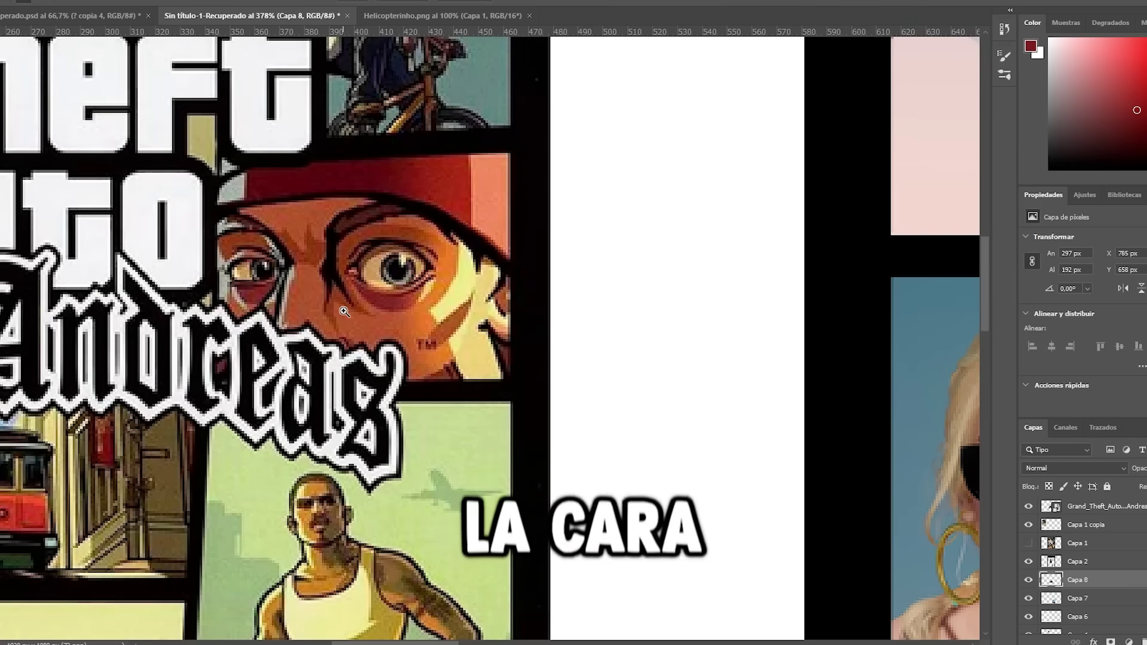
# Step: Examine the close-up eyes panel on the reference cover and switch to the other open cover document
pyautogui.moveTo(344, 311); pyautogui.dragTo(358, 310)
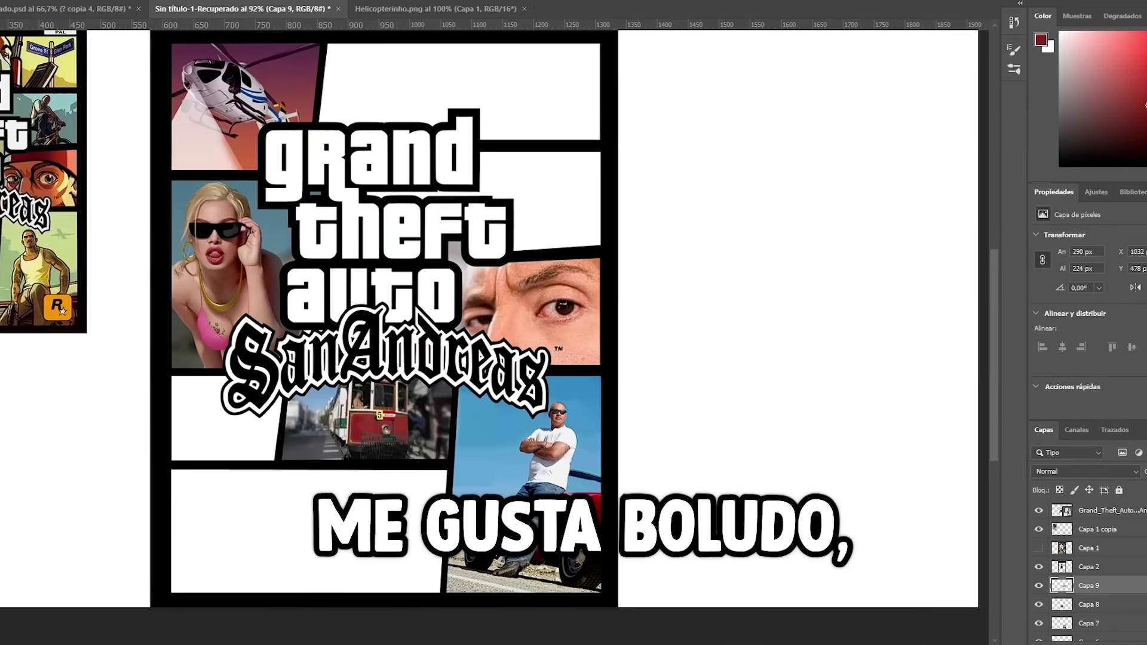
pyautogui.click(90, 3)
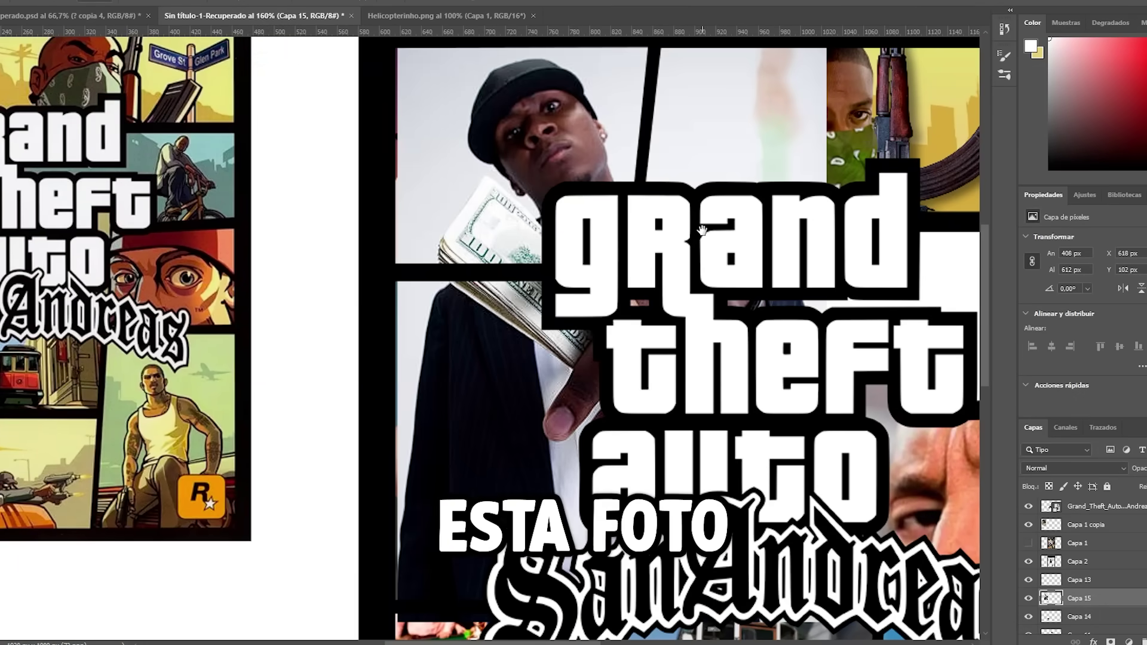
# Step: Fit the photo of the man holding dollar bills into the panel beside the logo's second line
pyautogui.hotkey('ctrl', '0')
pyautogui.click(840, 333)
pyautogui.click(773, 320)
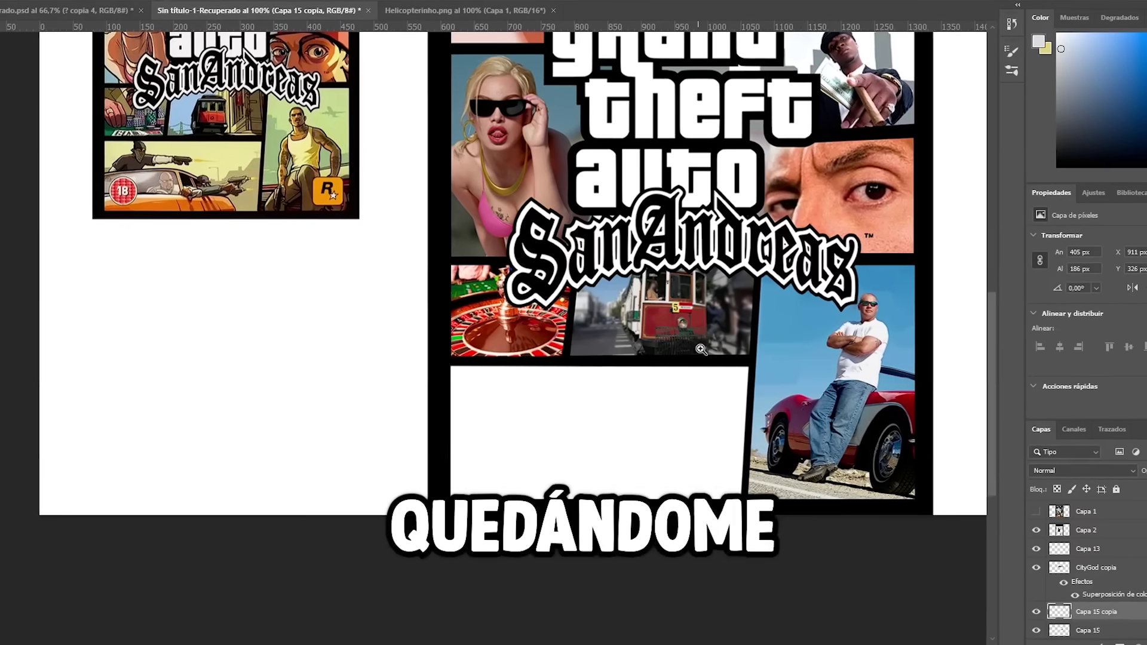
# Step: Position the orange car artwork in the empty bottom-left panel of the cover
pyautogui.hscroll(3, 662, 323)
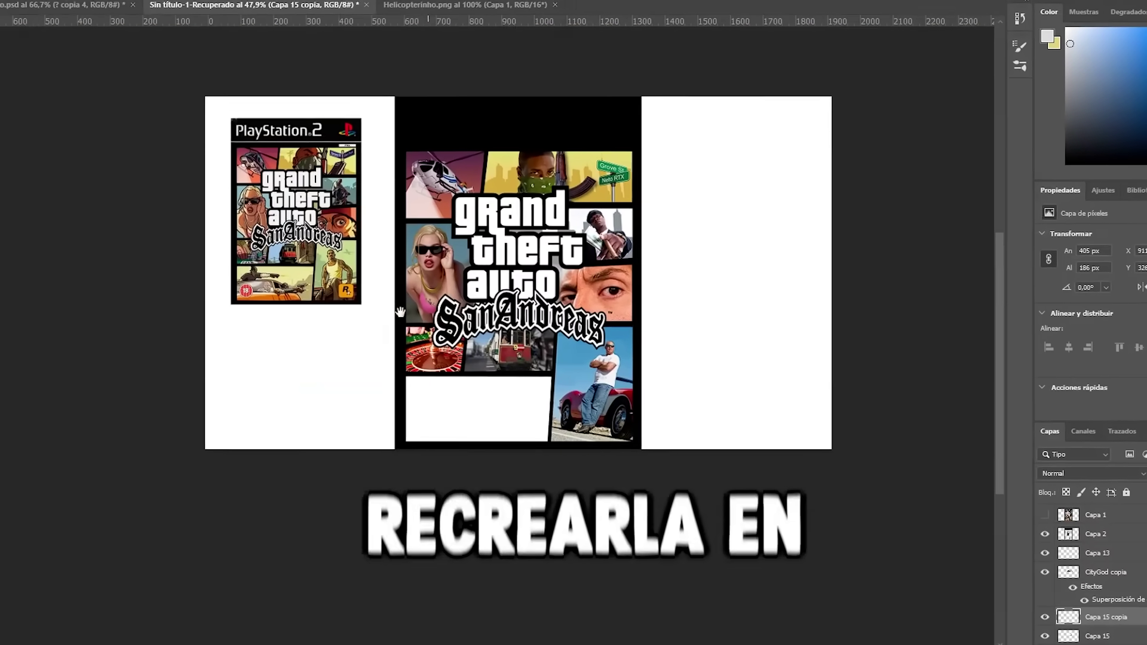
pyautogui.scroll(3, 369, 330)
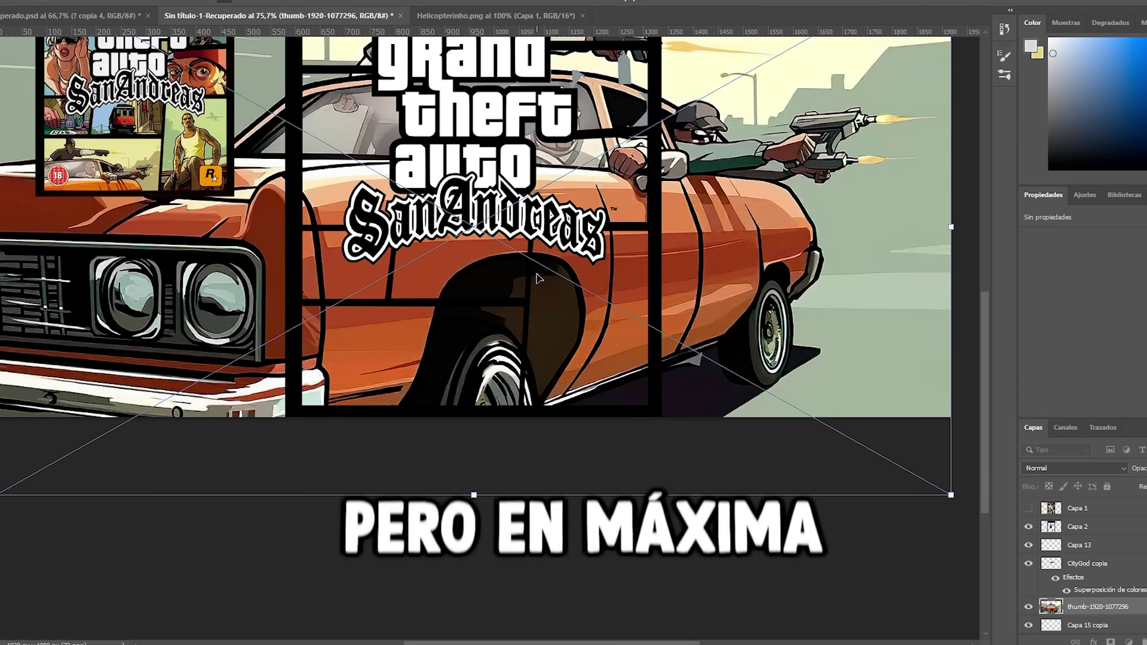
pyautogui.moveTo(537, 278); pyautogui.dragTo(533, 378)
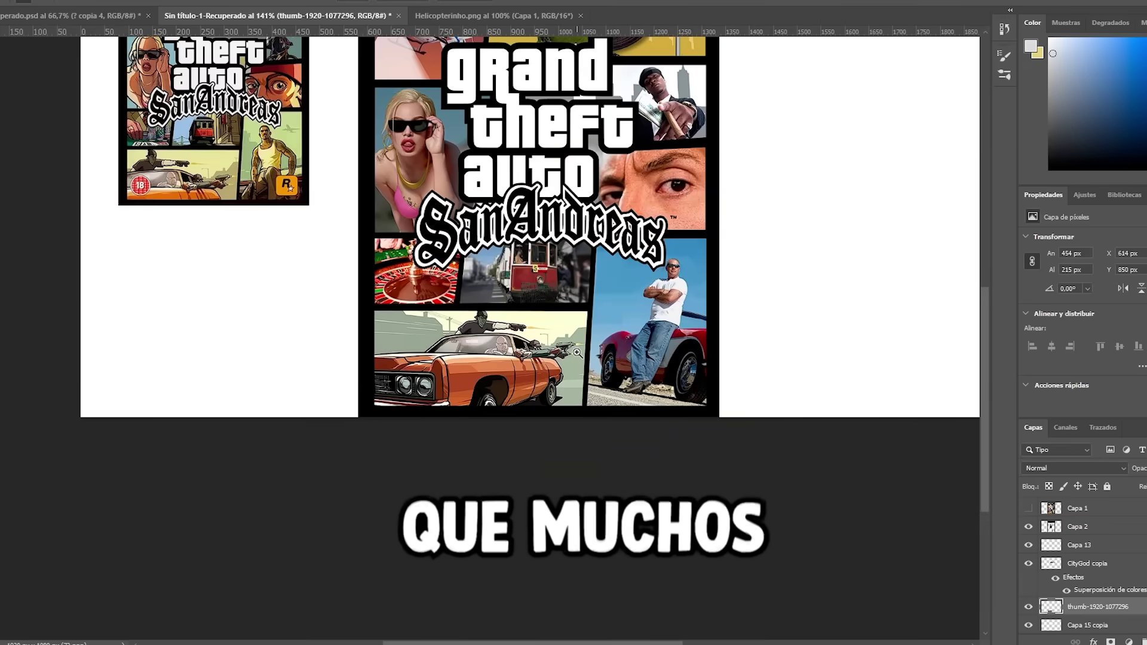
# Step: Inspect the filled panels of the recreated cover, from the orange car up to the man holding dollar bills
pyautogui.moveTo(577, 352); pyautogui.dragTo(576, 353)
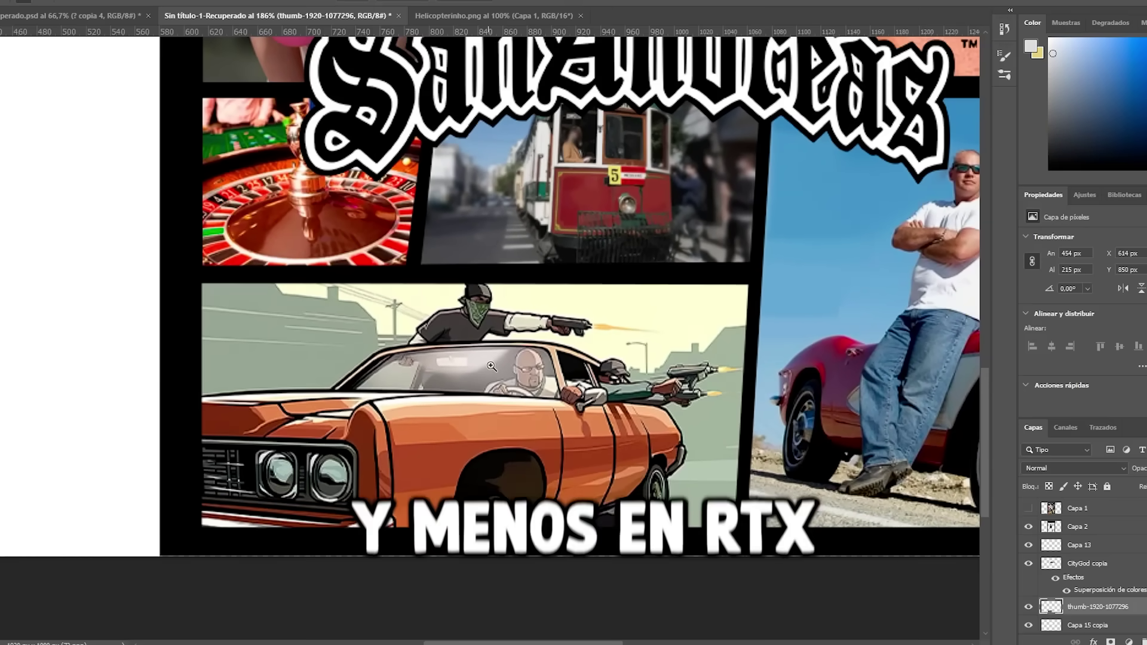
pyautogui.moveTo(487, 379); pyautogui.dragTo(508, 362)
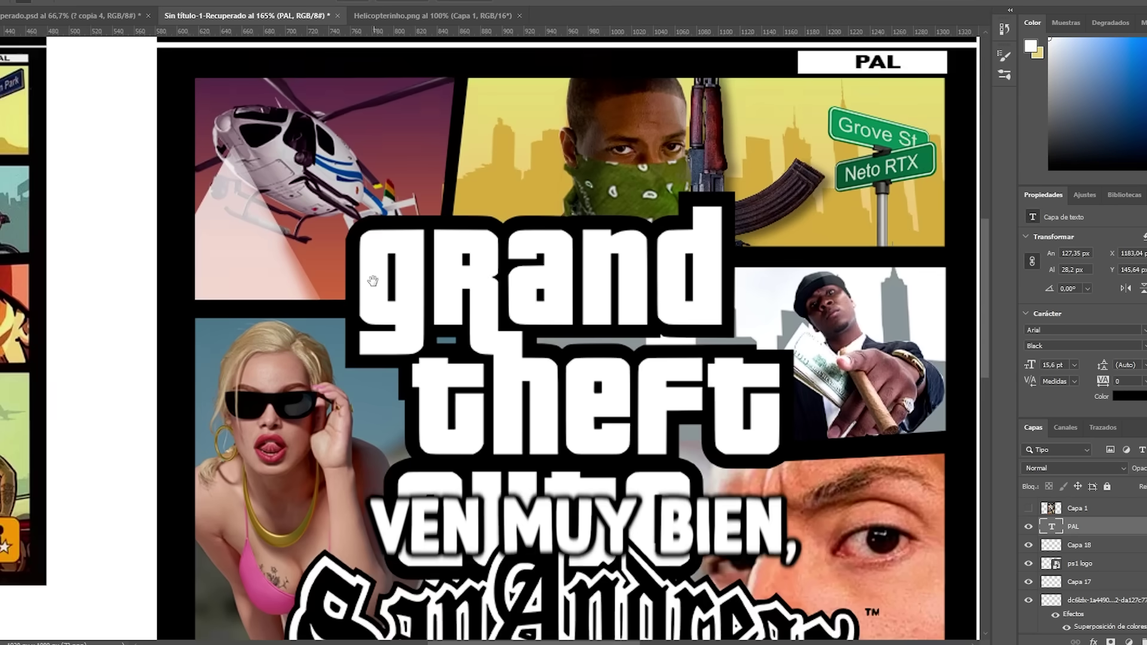
pyautogui.moveTo(372, 281); pyautogui.dragTo(384, 245)
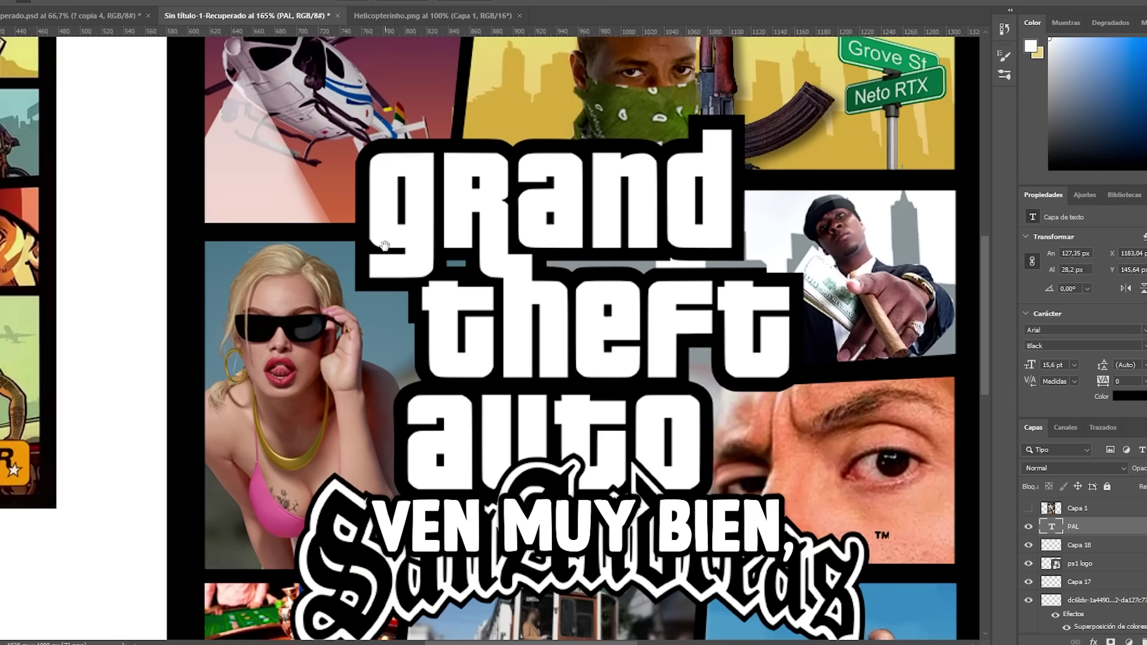
pyautogui.moveTo(638, 327); pyautogui.dragTo(323, 324)
pyautogui.scroll(5, 524, 312)
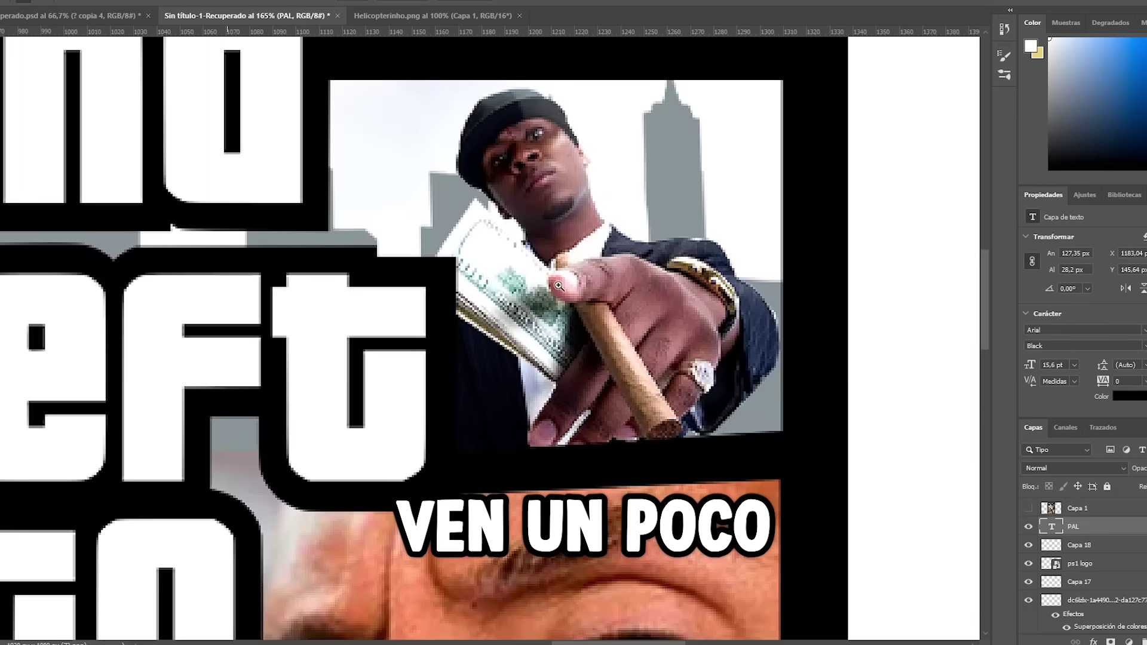
pyautogui.scroll(-6, 525, 312)
pyautogui.scroll(5, 572, 299)
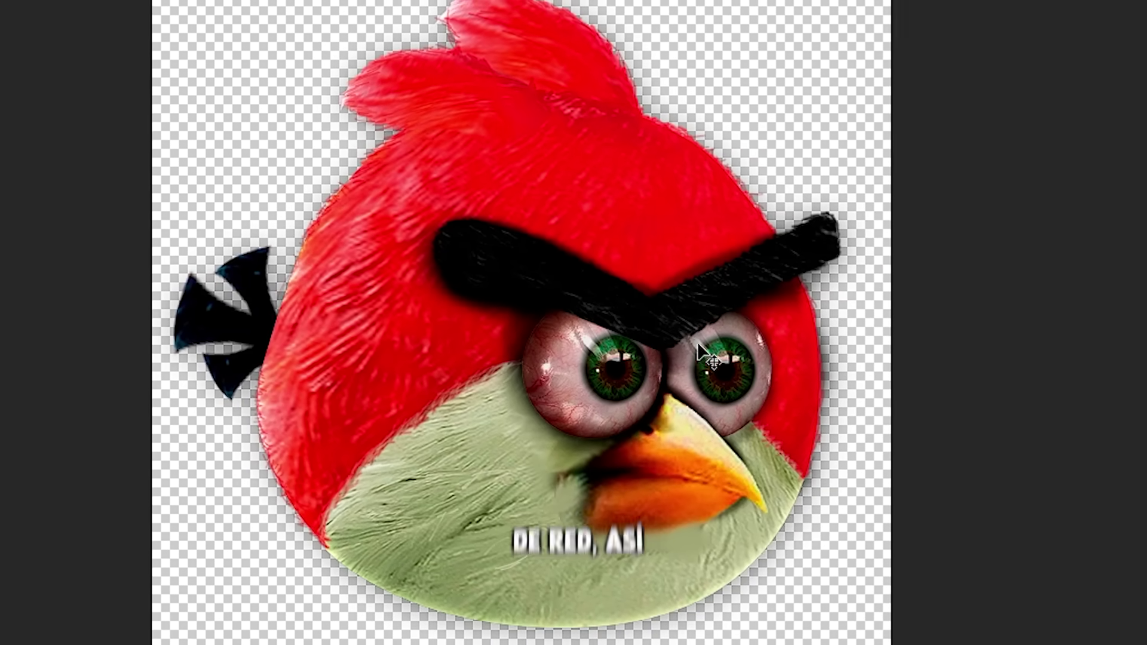
# Step: Bring the realistic red bird artwork into the Angry Birds cover document and place it over the original bird
pyautogui.moveTo(763, 365); pyautogui.dragTo(487, 24)
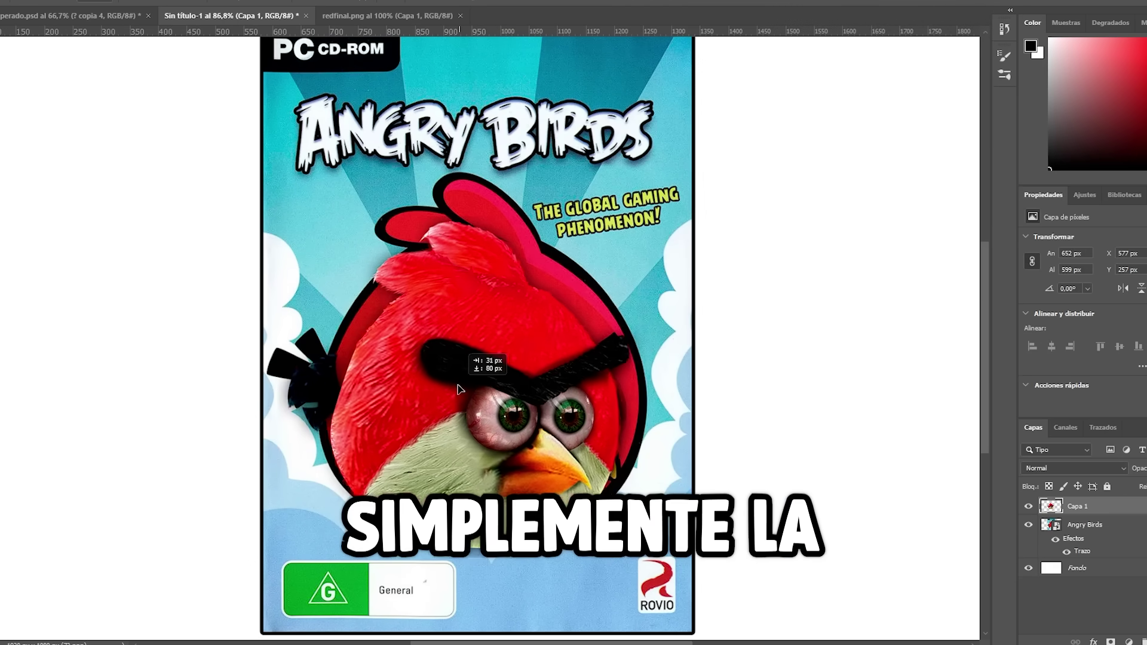
pyautogui.moveTo(460, 389); pyautogui.dragTo(444, 365)
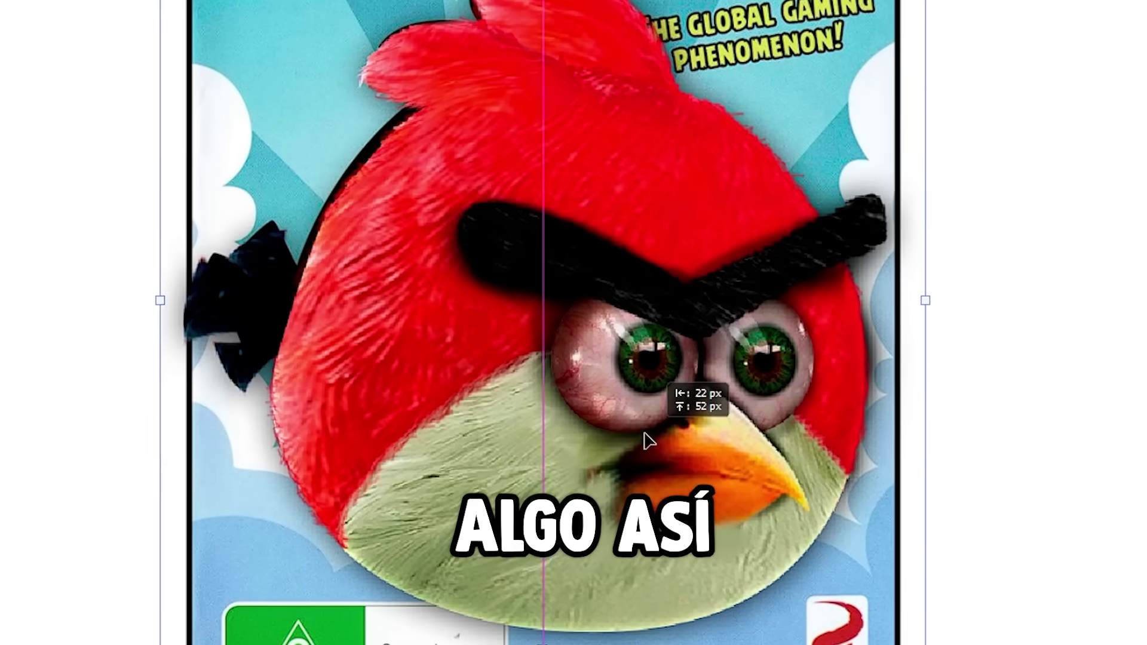
# Step: Compare the realistic bird with the cartoon one by hiding and showing its layer, and fit it over the original bird
pyautogui.click(1030, 506)
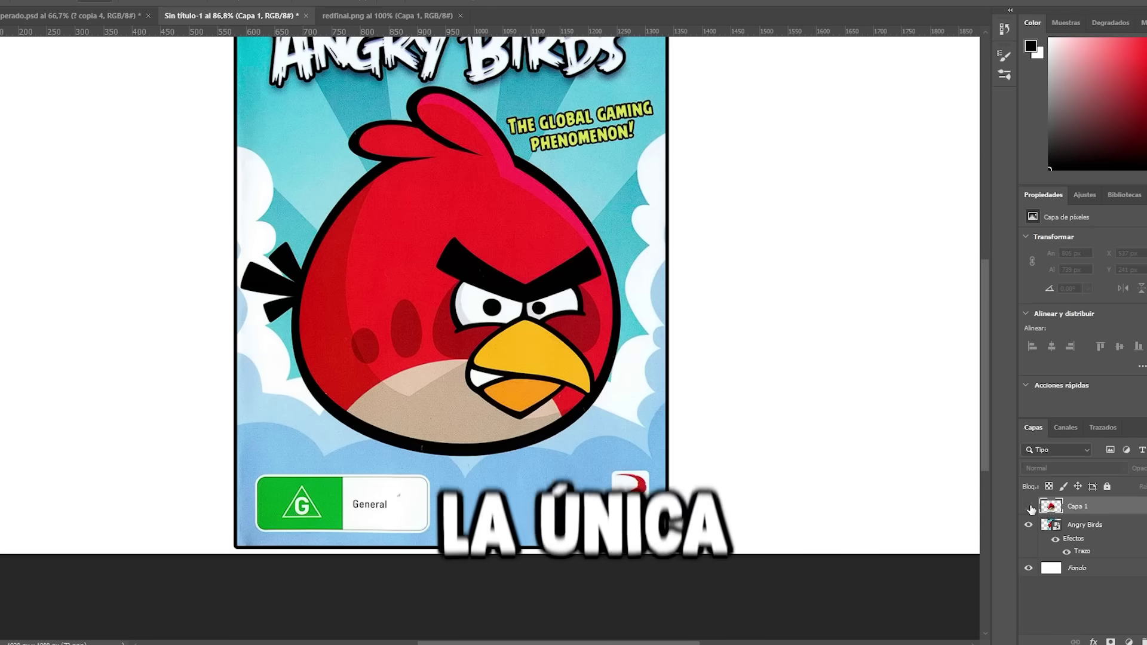
pyautogui.click(1029, 506)
pyautogui.click(1029, 506)
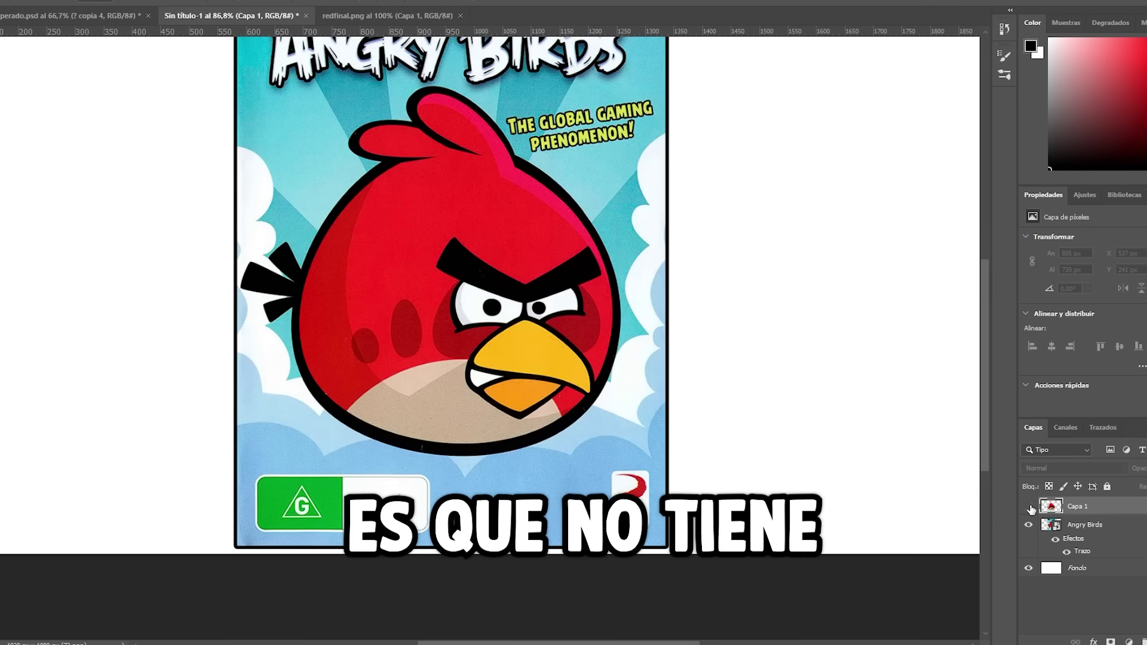
pyautogui.click(1029, 506)
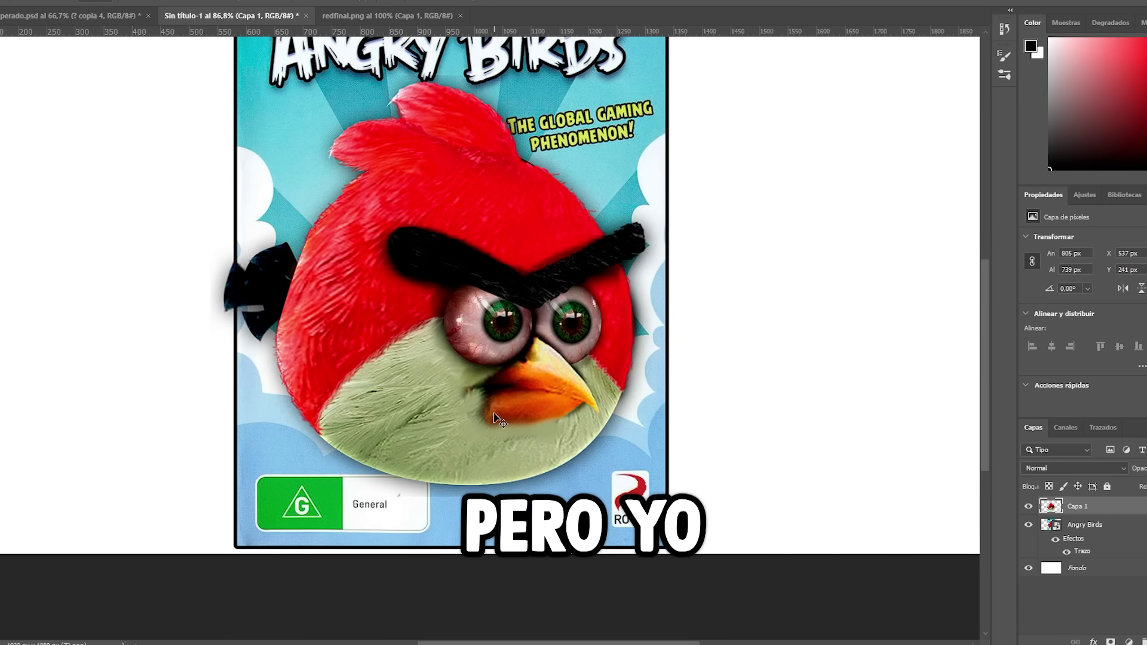
pyautogui.moveTo(496, 419); pyautogui.dragTo(497, 405)
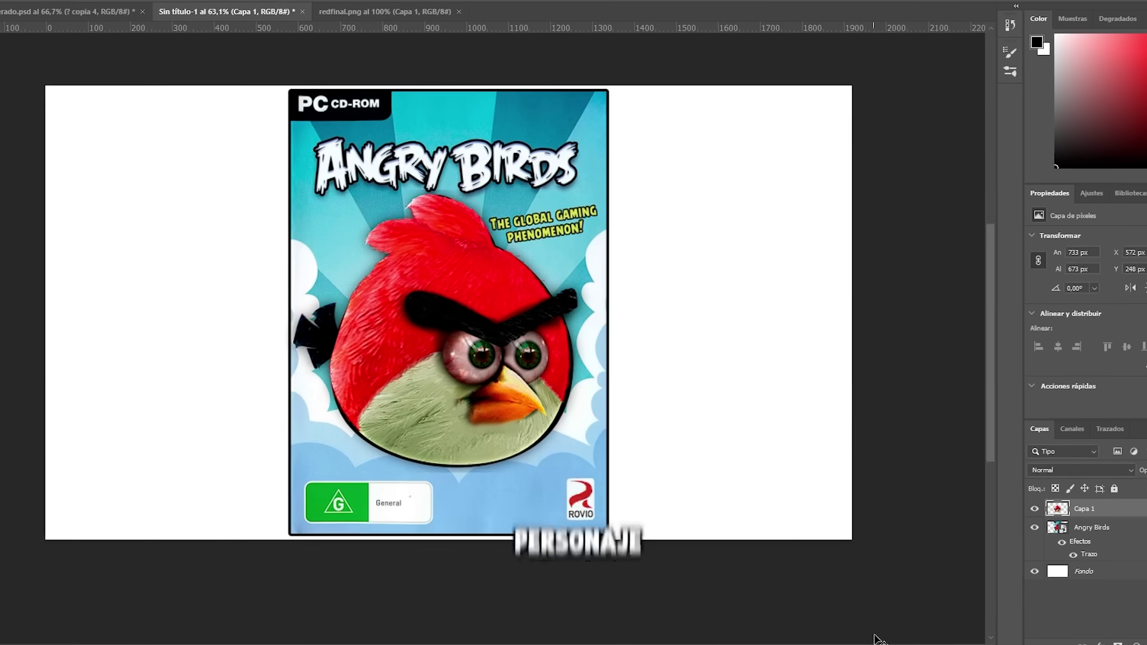
# Step: Add a layer beneath the realistic bird and fill the selected cover area with teal blue
pyautogui.click(1118, 644)
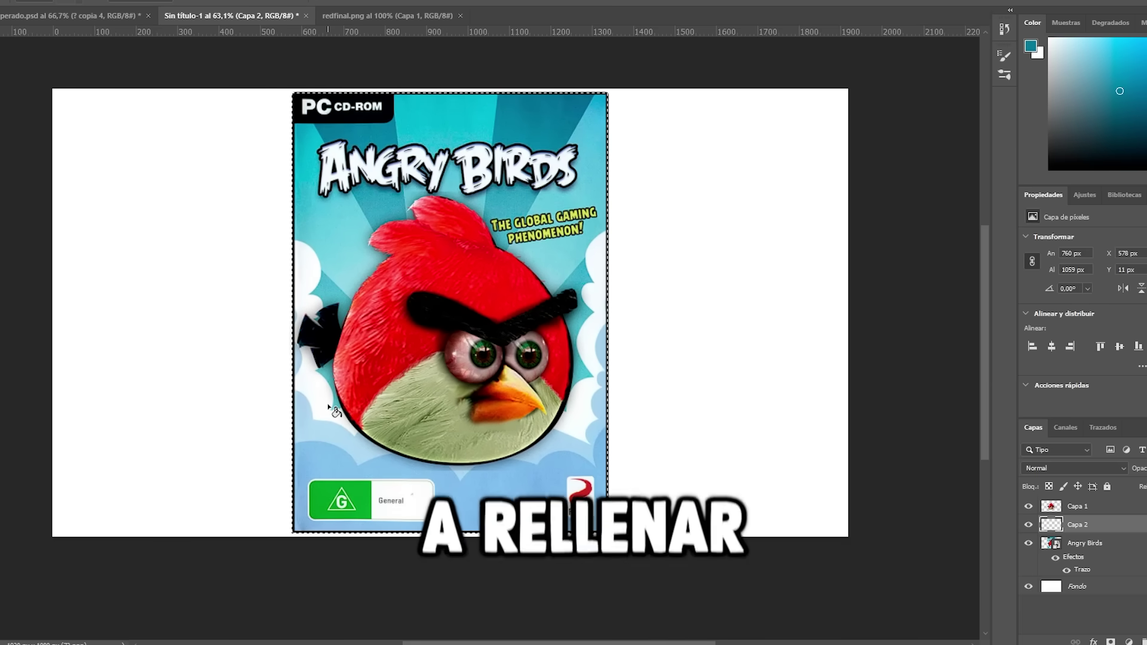
pyautogui.click(333, 412)
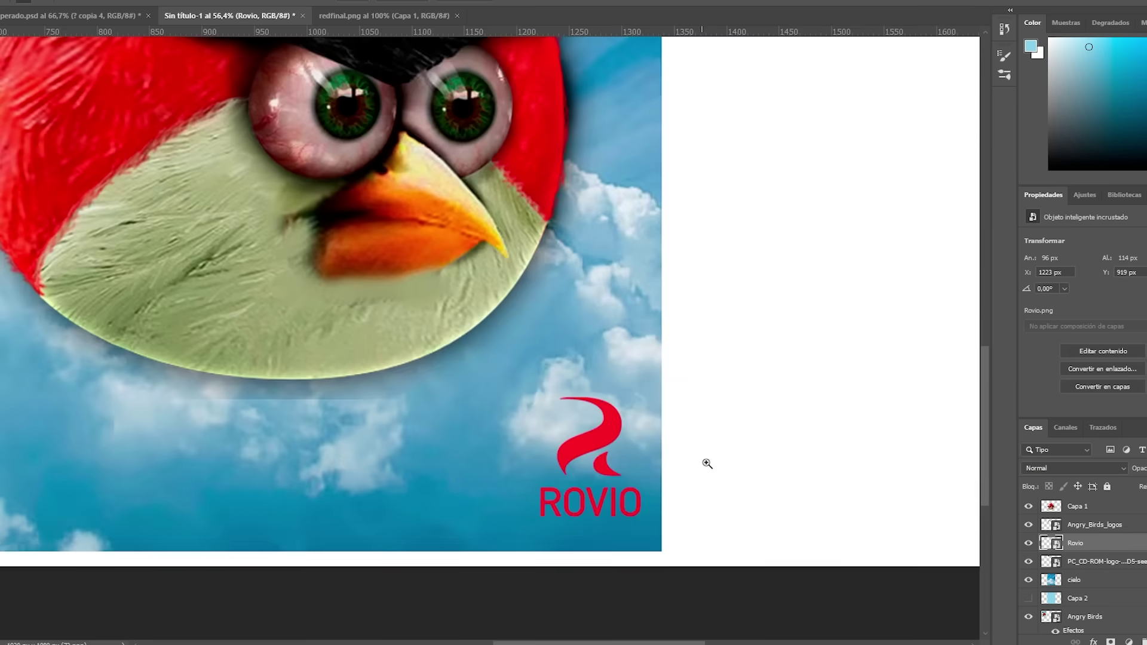
# Step: Move the green and white General rating badge up 8 px, level with the Rovio logo
pyautogui.moveTo(708, 464); pyautogui.dragTo(584, 379)
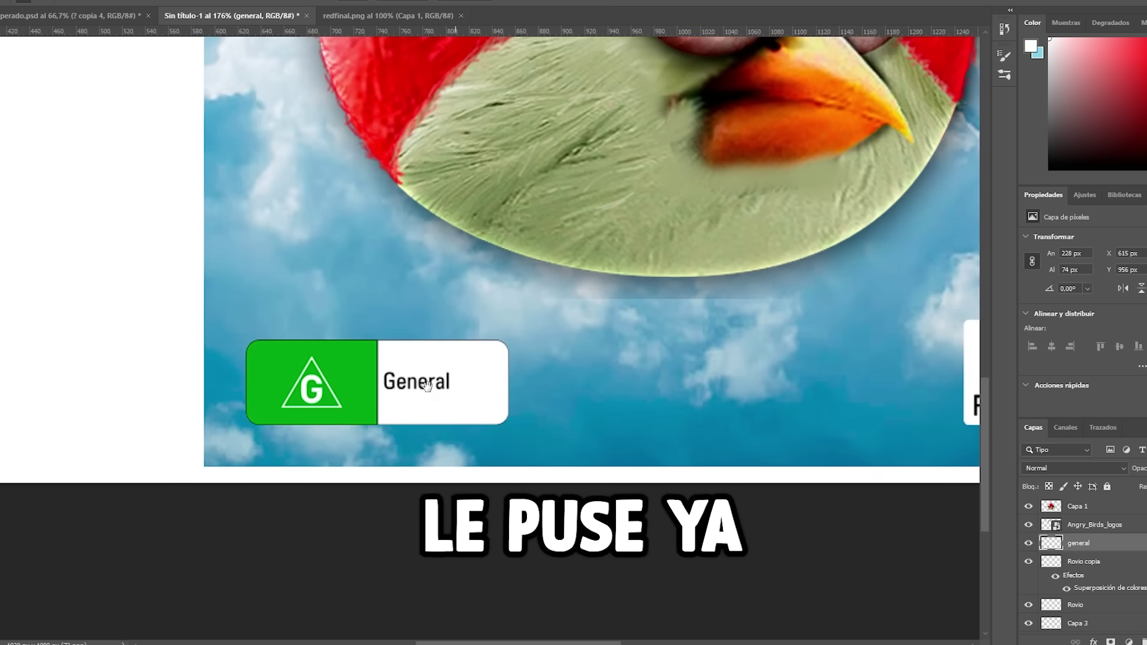
pyautogui.moveTo(417, 384); pyautogui.dragTo(424, 387)
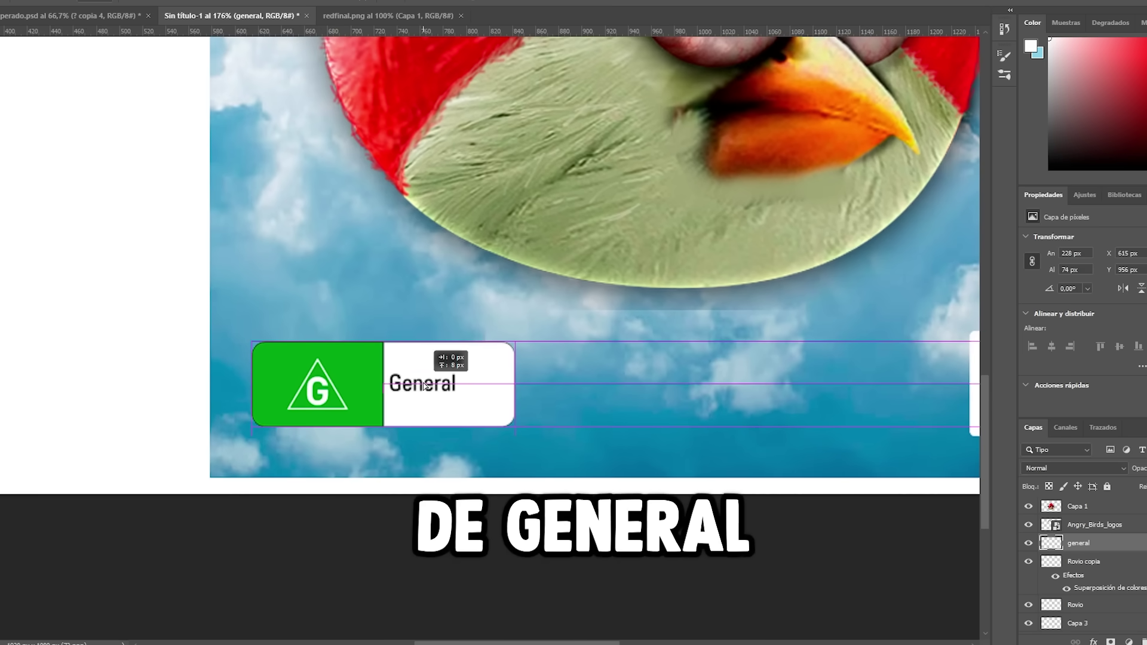
# Step: Look up a KOMI font for the GLOBAL GAMING PHENOMENOM tagline text
pyautogui.scroll(-5, 423, 387)
pyautogui.scroll(4, 510, 283)
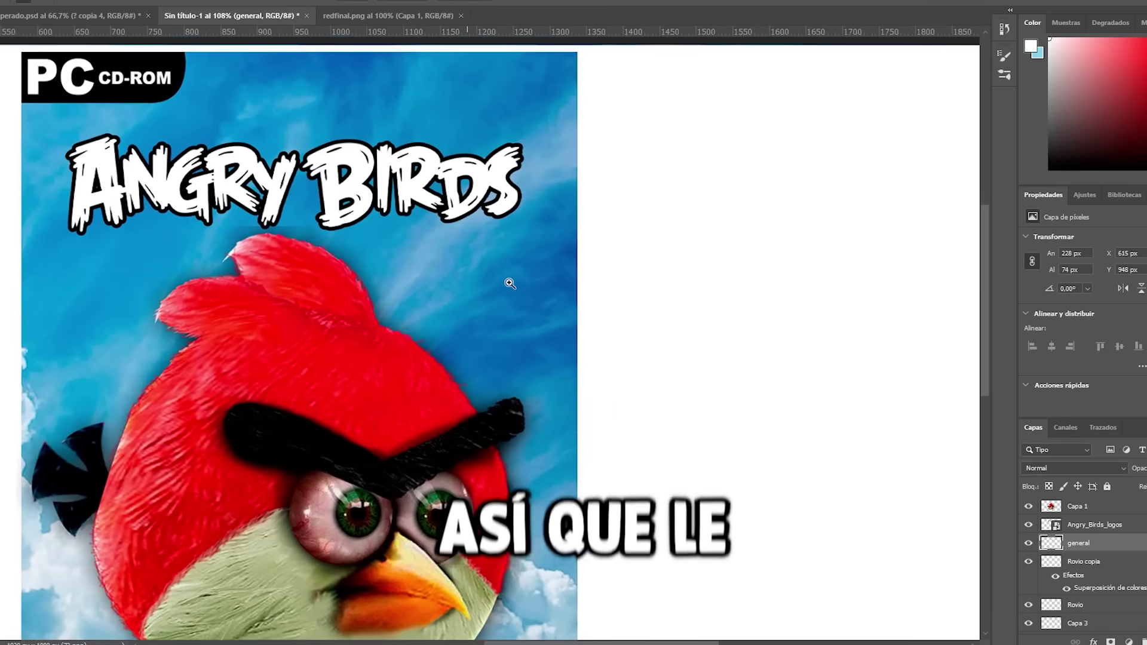
pyautogui.scroll(3, 509, 283)
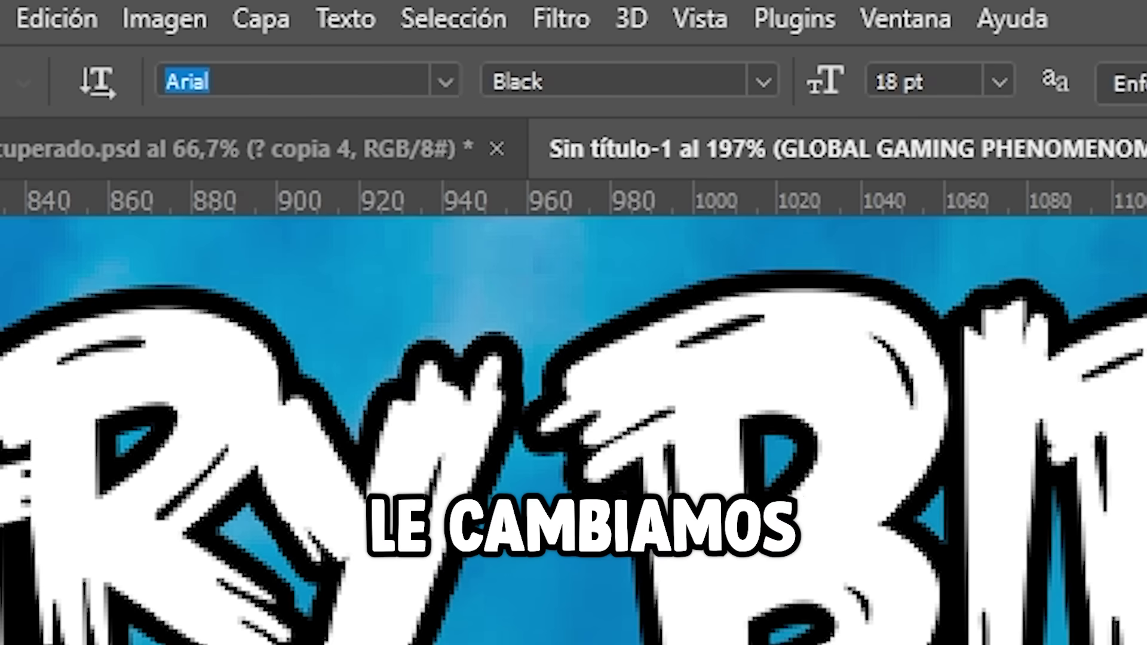
pyautogui.write('KOMI')
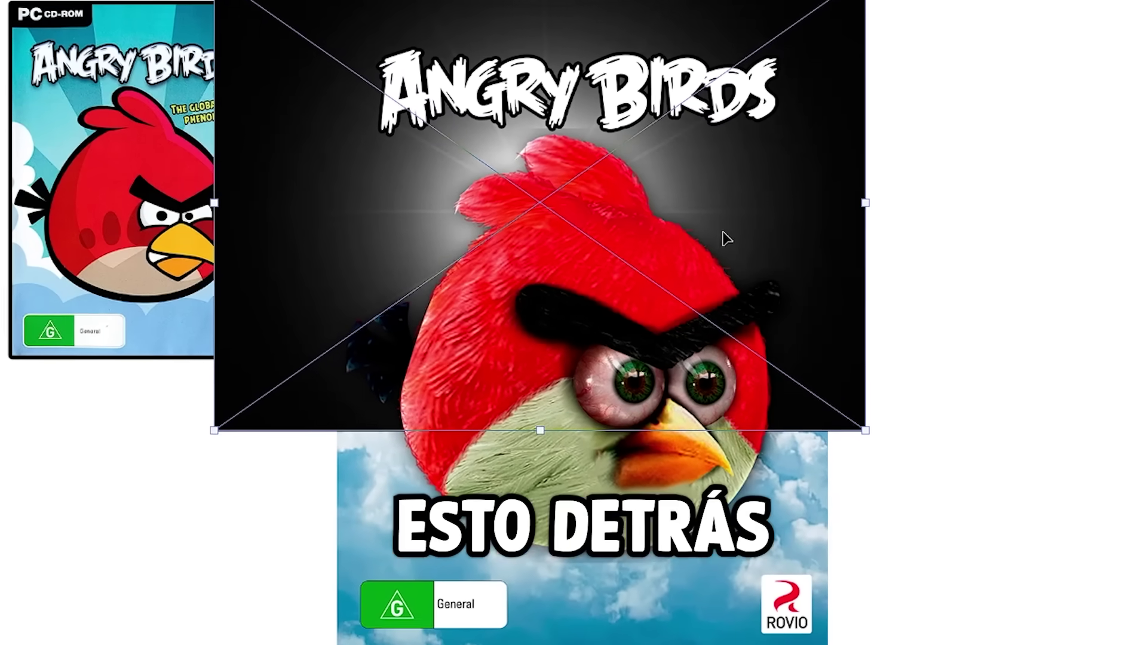
# Step: Place the flare image behind the bird and the Angry Birds logo, with its blend mode set to Sobreexpos. lineal (Añadir)
pyautogui.press('Return')
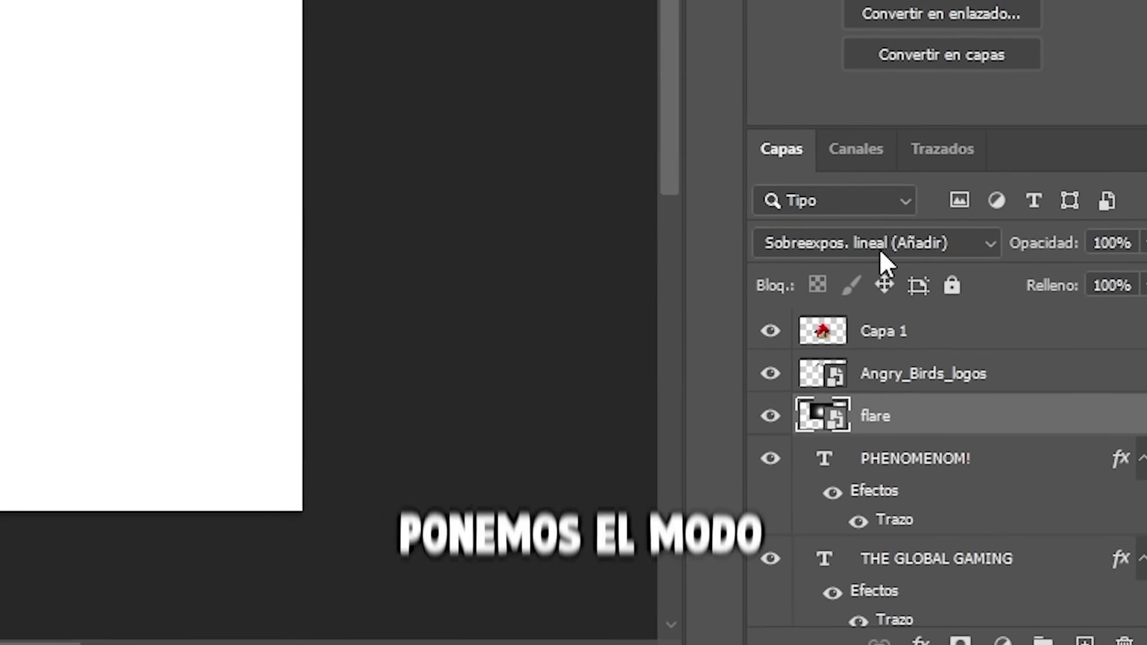
pyautogui.click(884, 233)
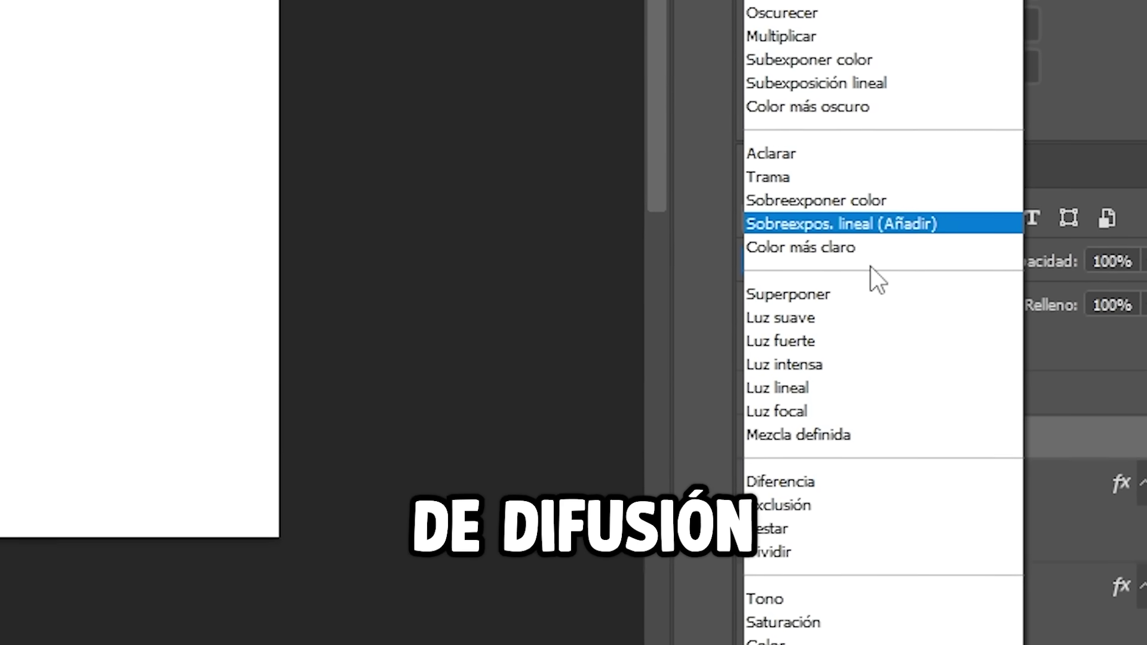